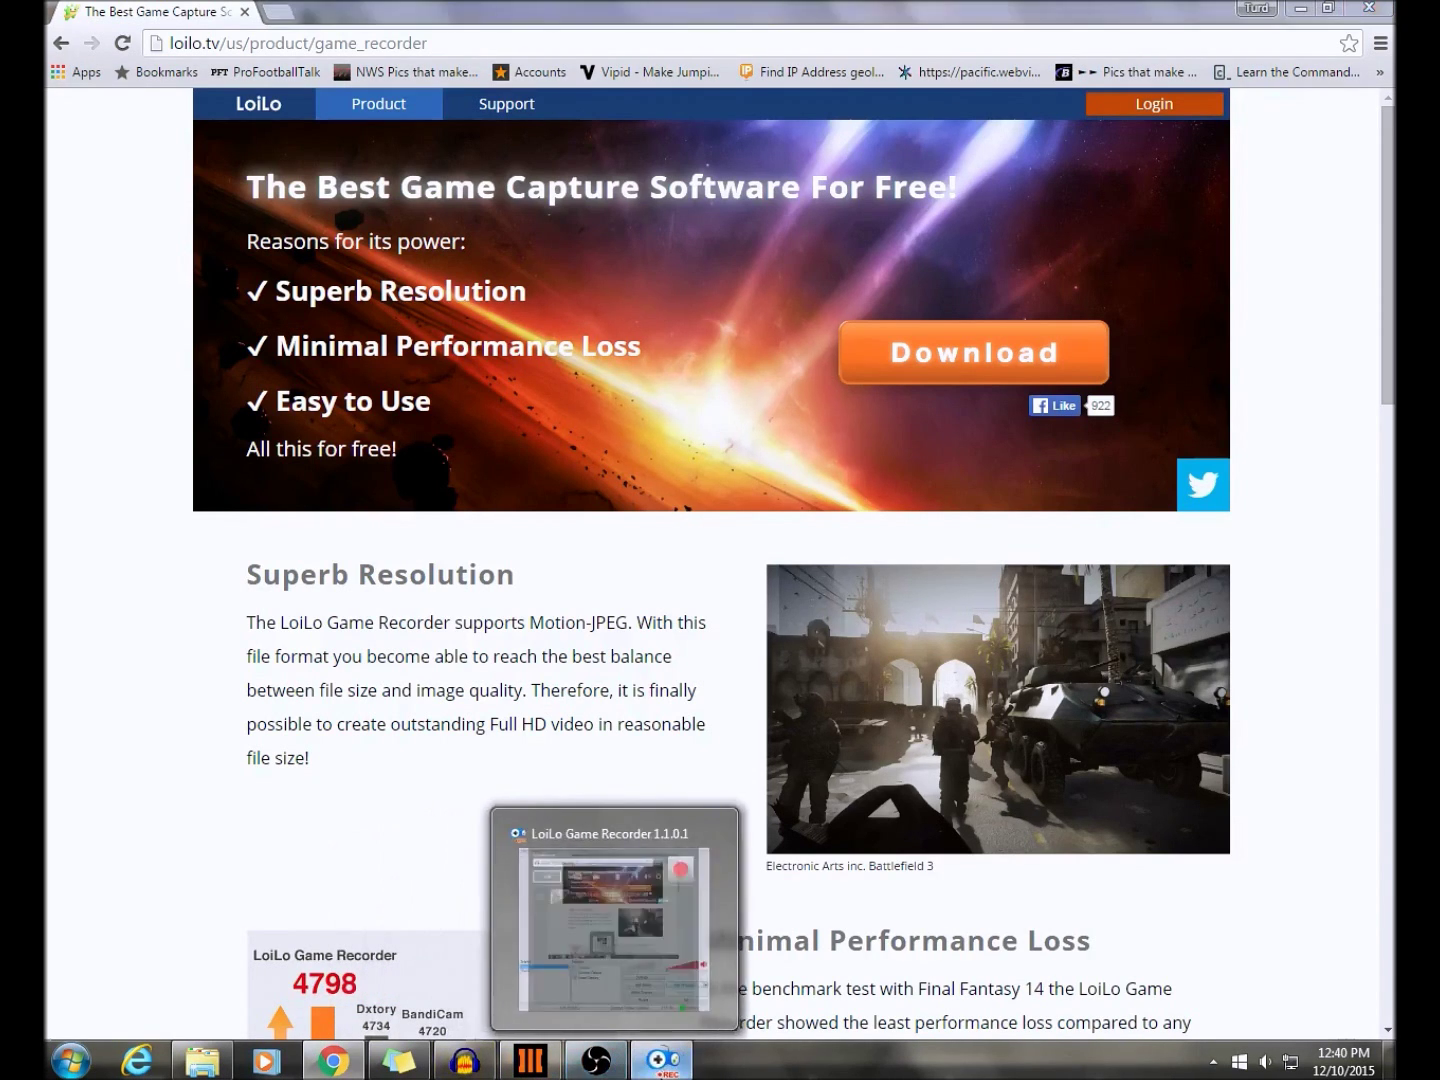
Step: Restore the LoiLo Game Recorder window from the taskbar over the product page
{"action": "left_click", "coordinate": [613, 917]}
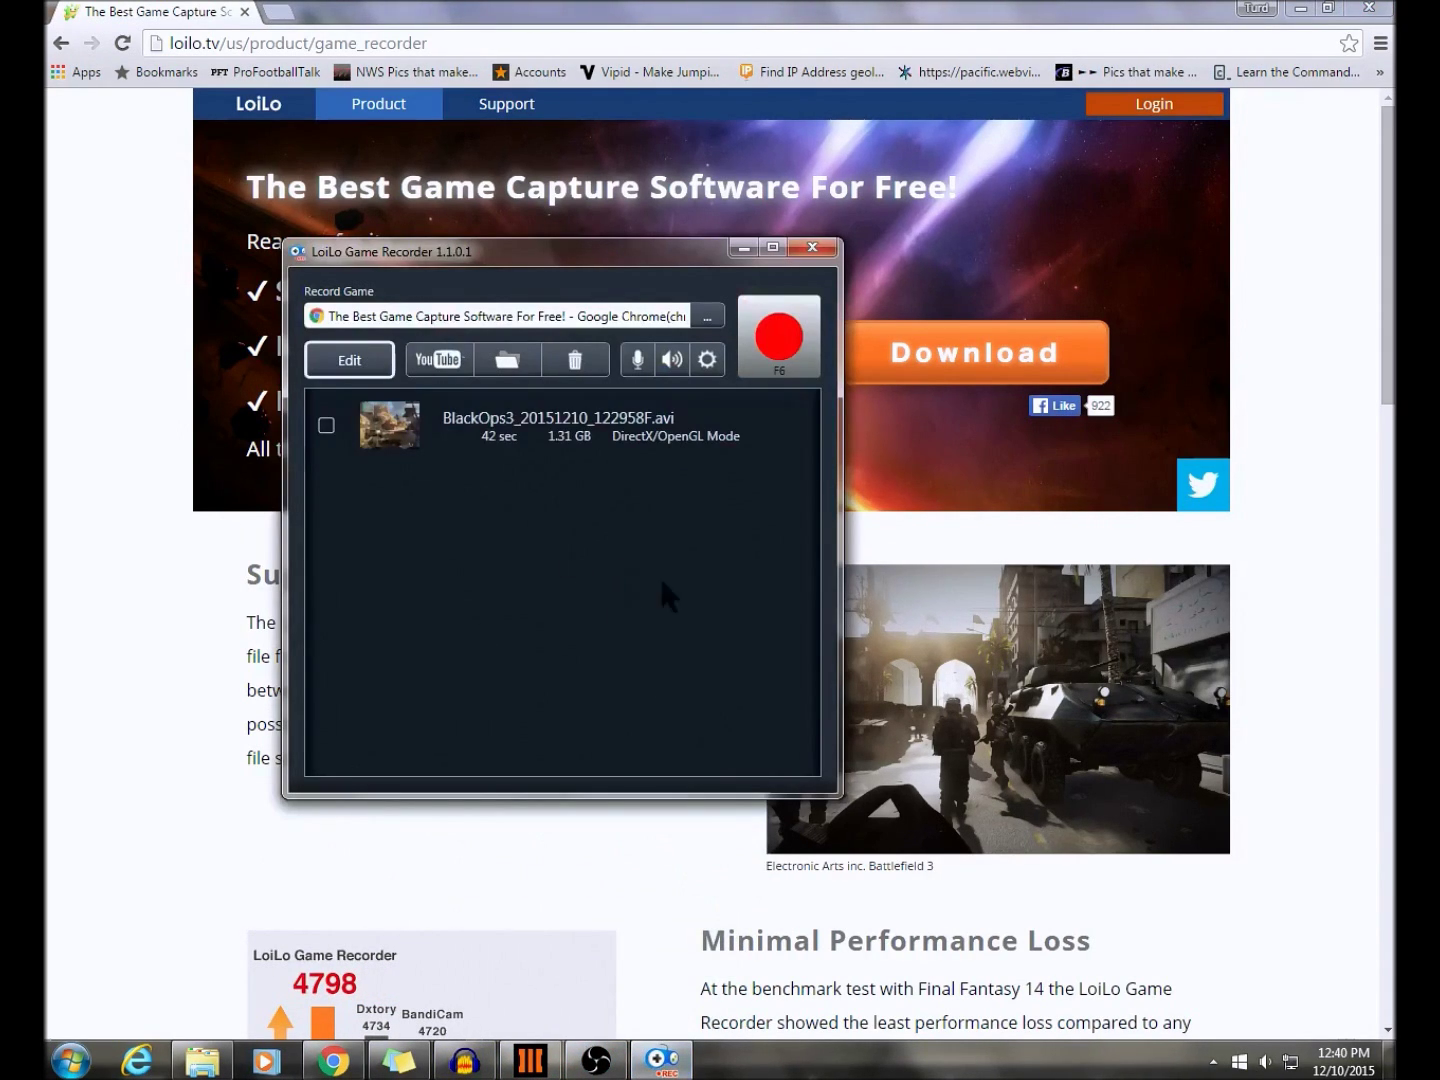
Step: Bring up the recorder's settings showing save folder, resolution, frame rate and quality
{"action": "left_click", "coordinate": [708, 358]}
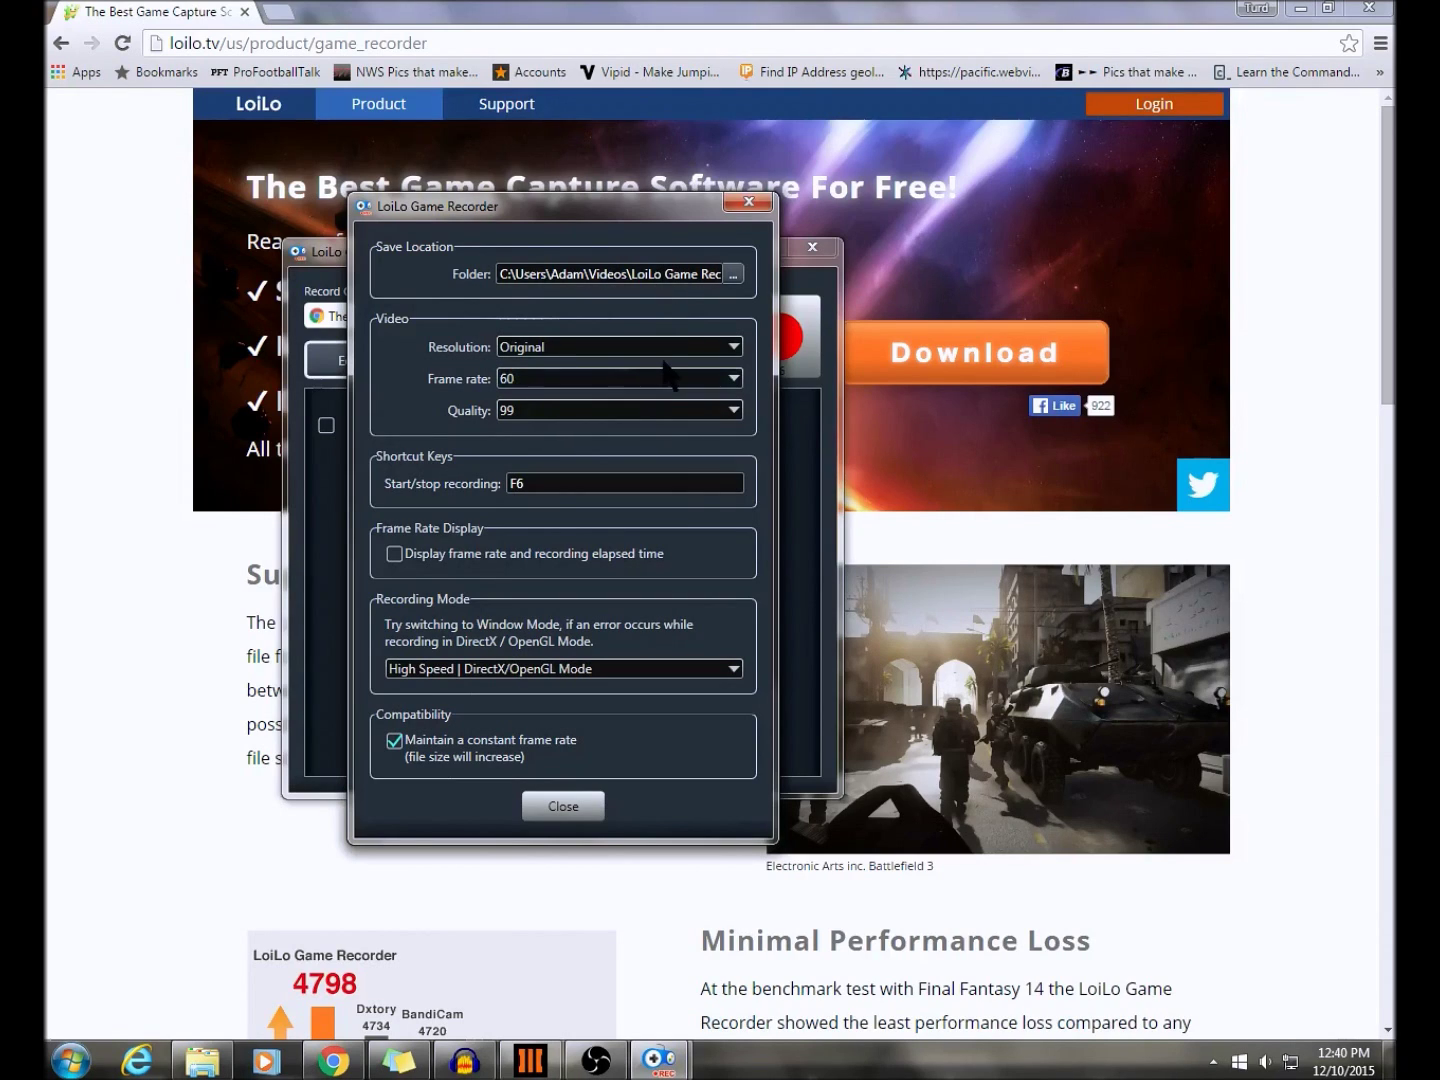
Step: Keep 60 fps, quality 99 and High Speed DirectX/OpenGL mode, then close the settings
{"action": "left_click", "coordinate": [730, 378]}
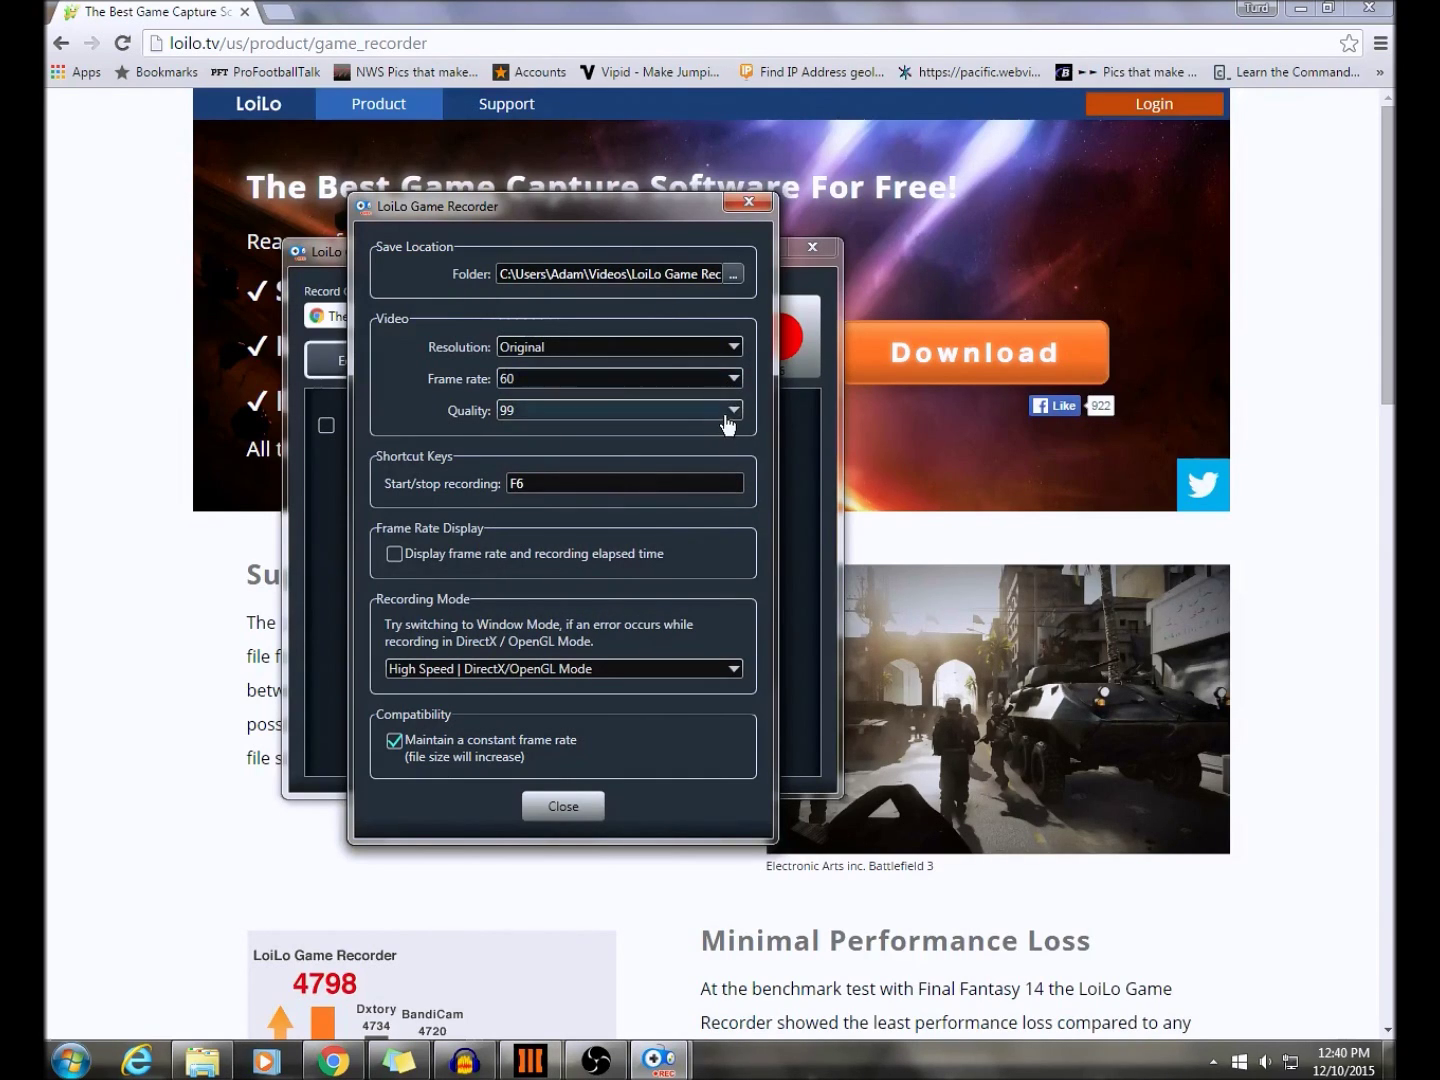
{"action": "left_click", "coordinate": [732, 415]}
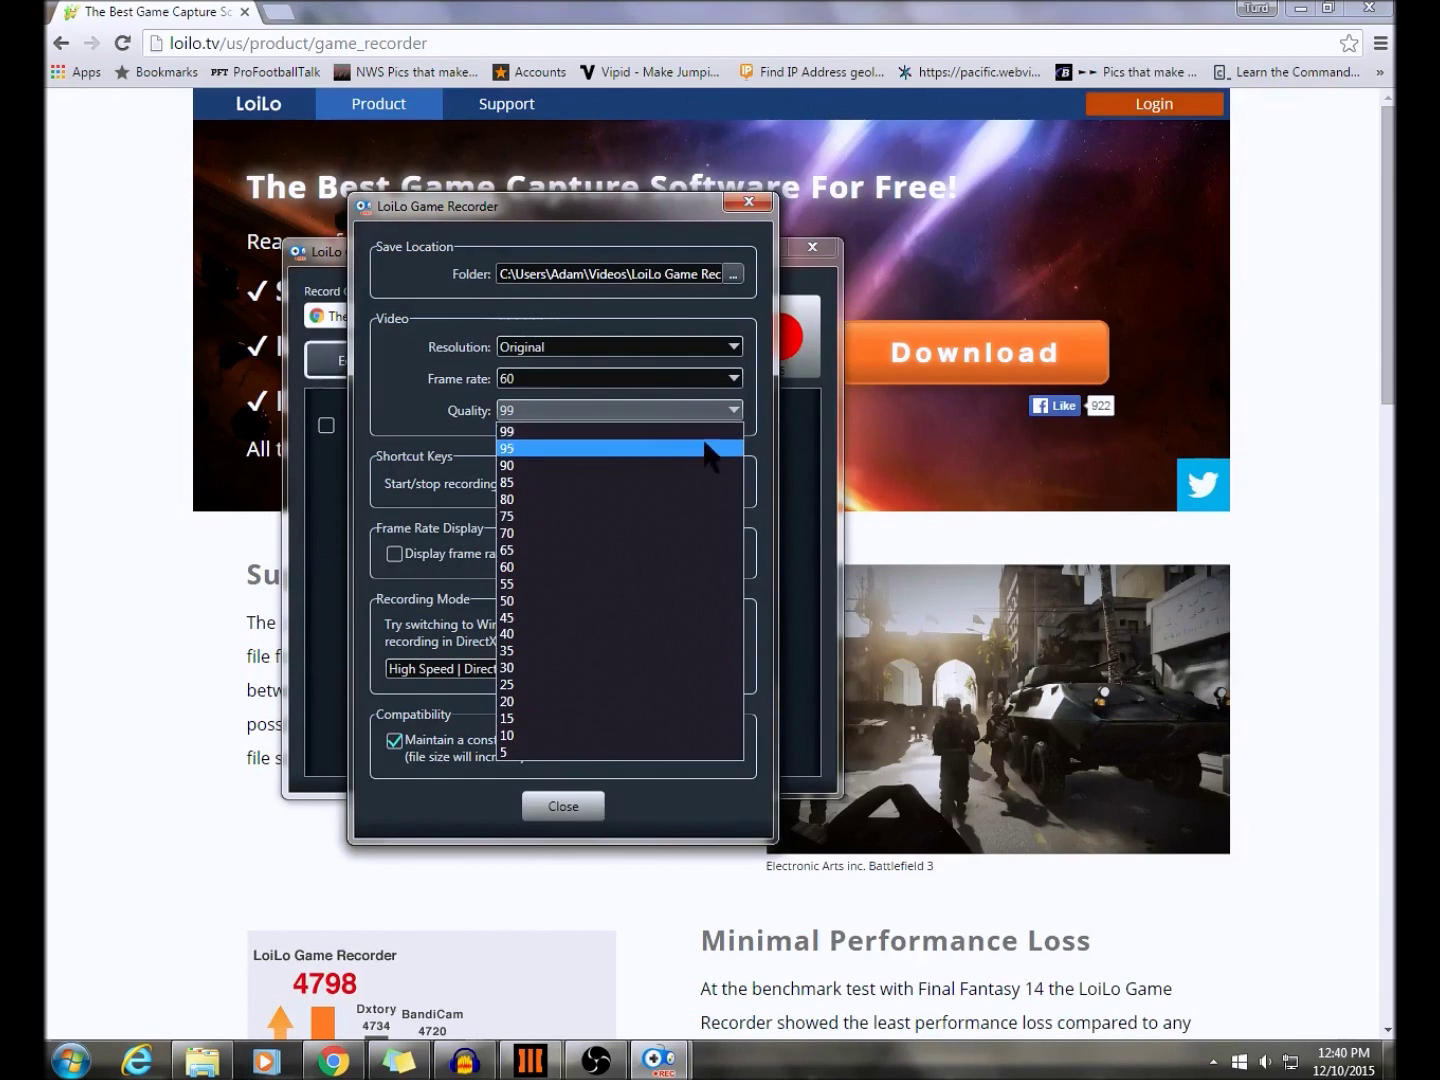
{"action": "left_click", "coordinate": [685, 432]}
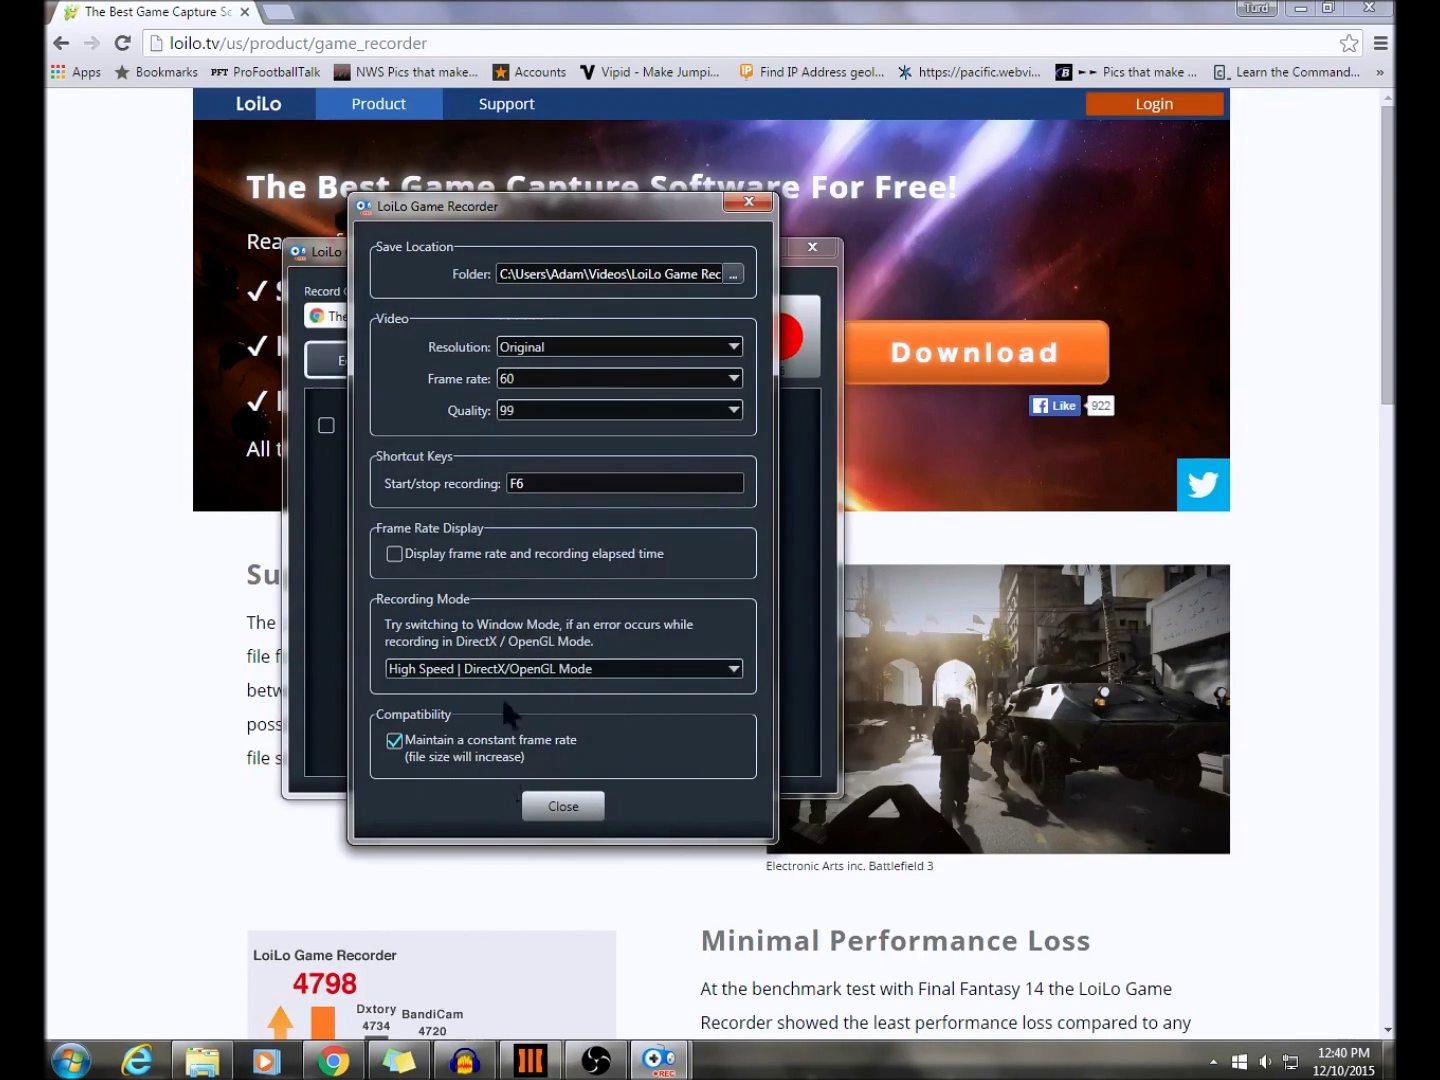
{"action": "left_click", "coordinate": [737, 670]}
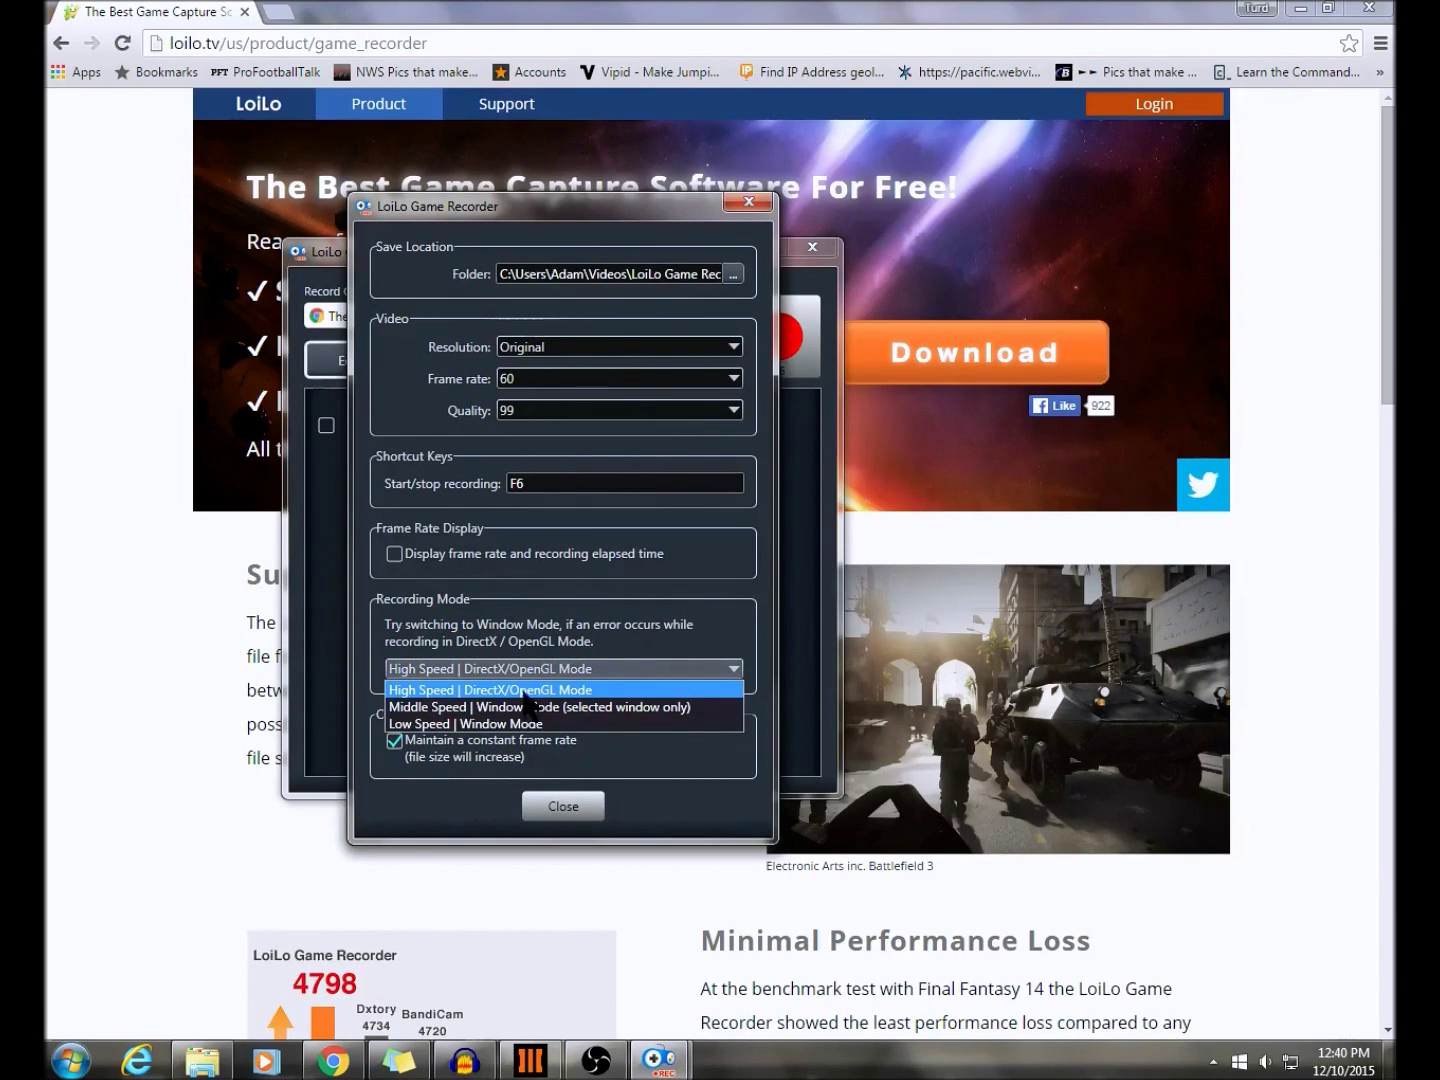
{"action": "left_click", "coordinate": [708, 616]}
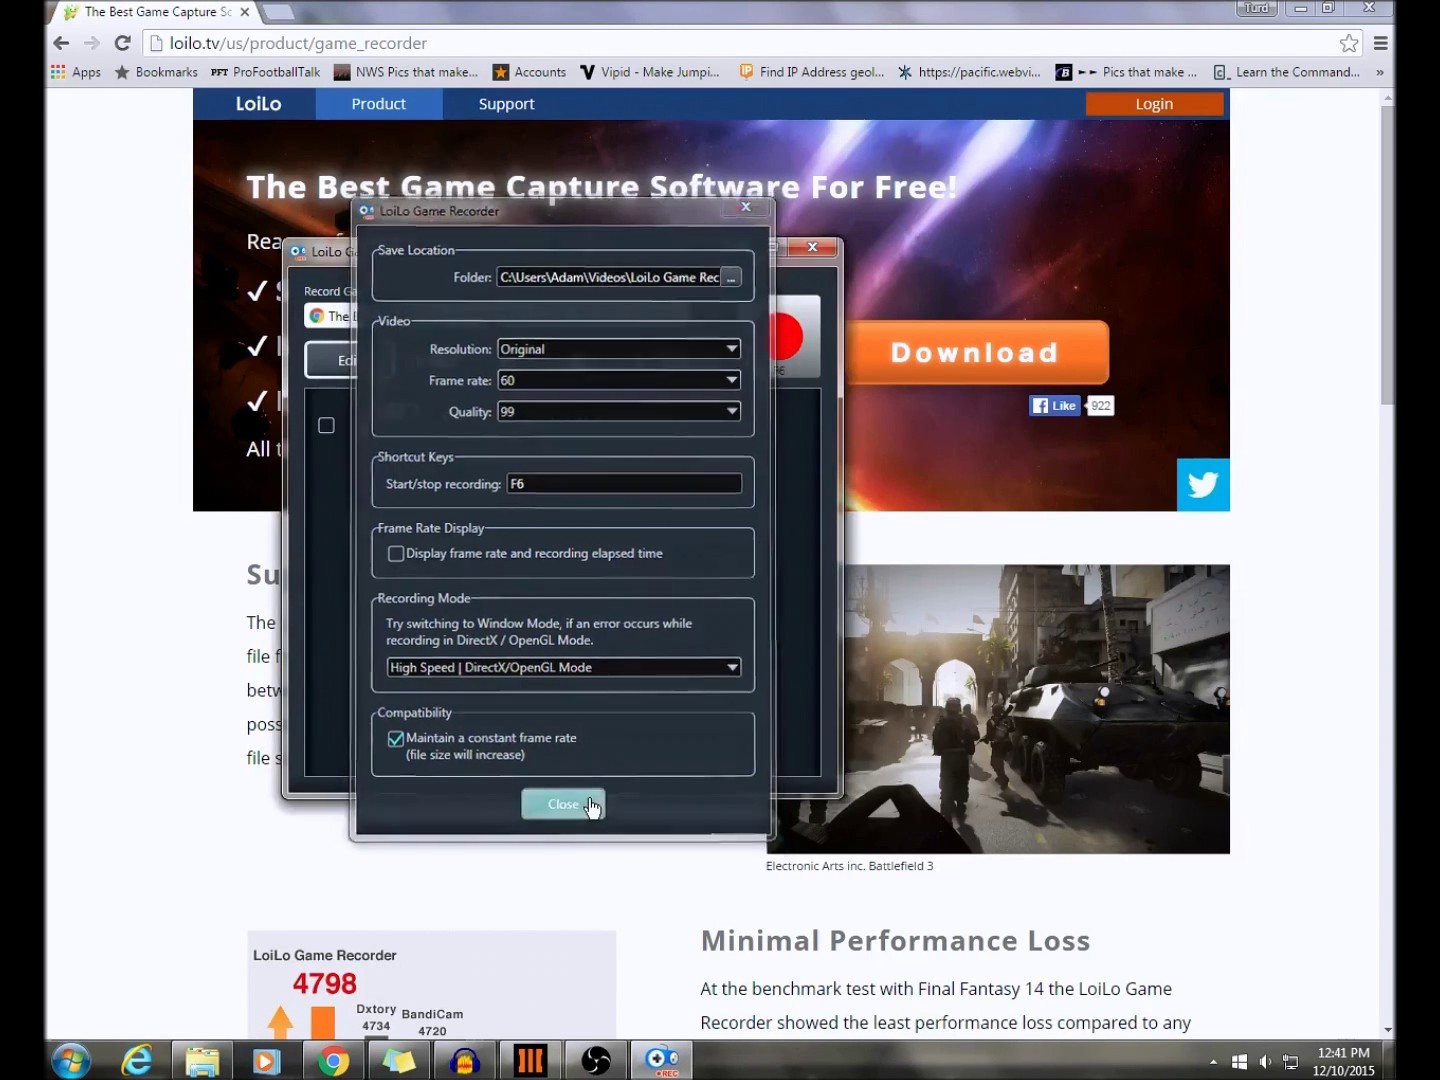
{"action": "left_click", "coordinate": [584, 805]}
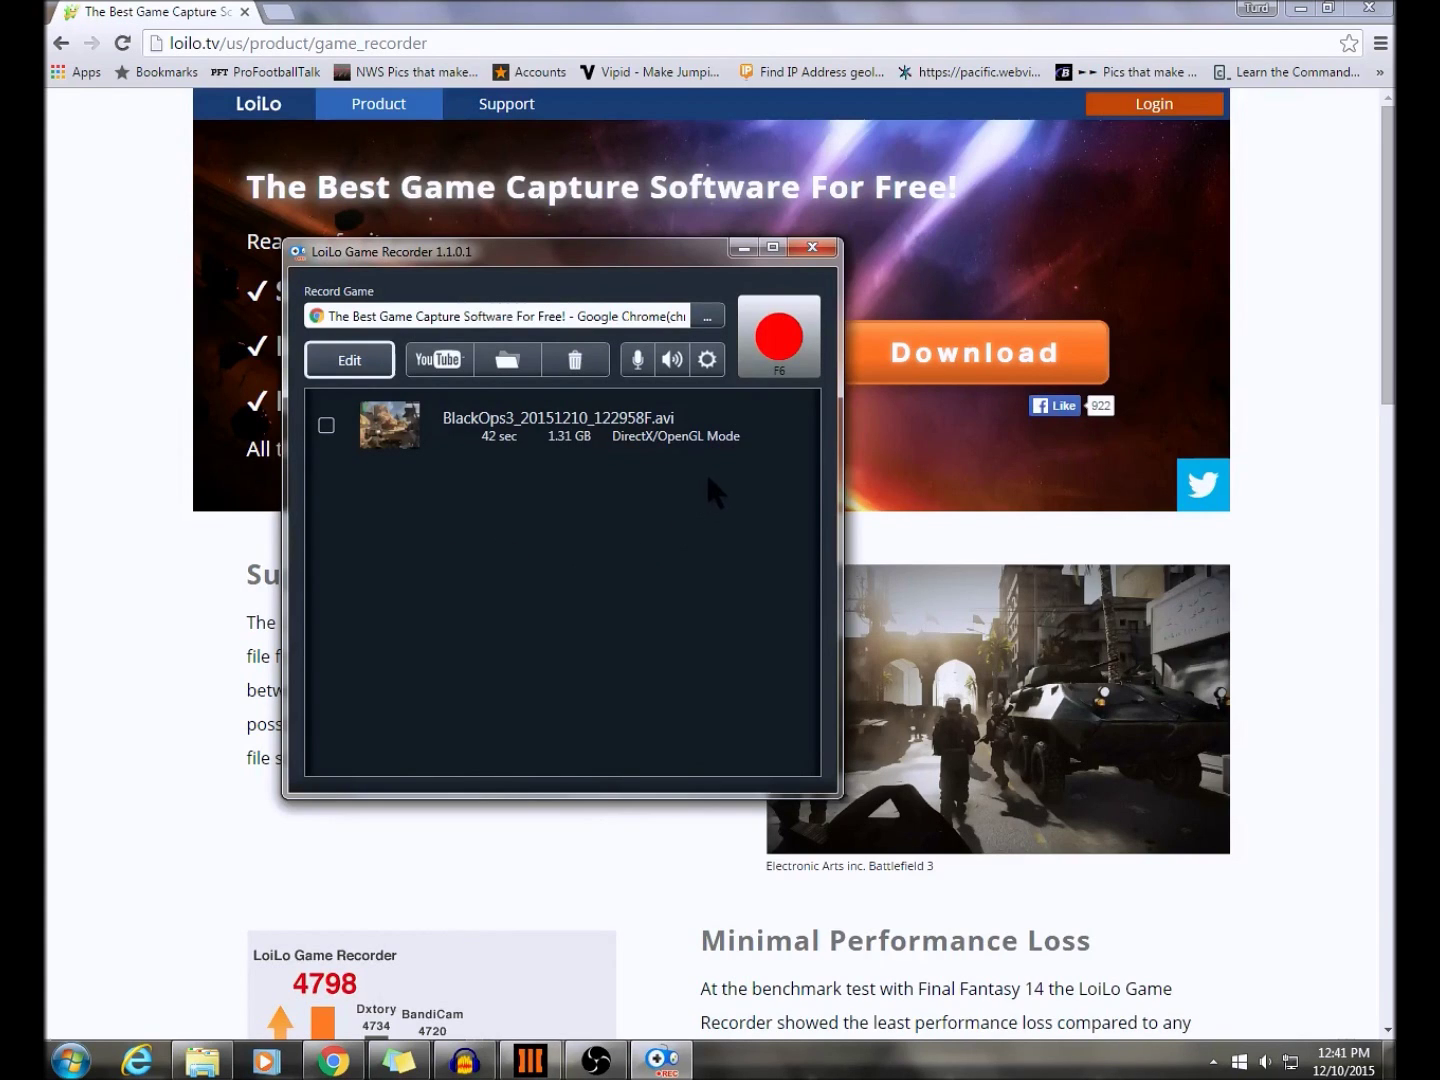
Step: Select the Call of Duty window as recording source and bring Black Ops III to the front
{"action": "left_click", "coordinate": [709, 317]}
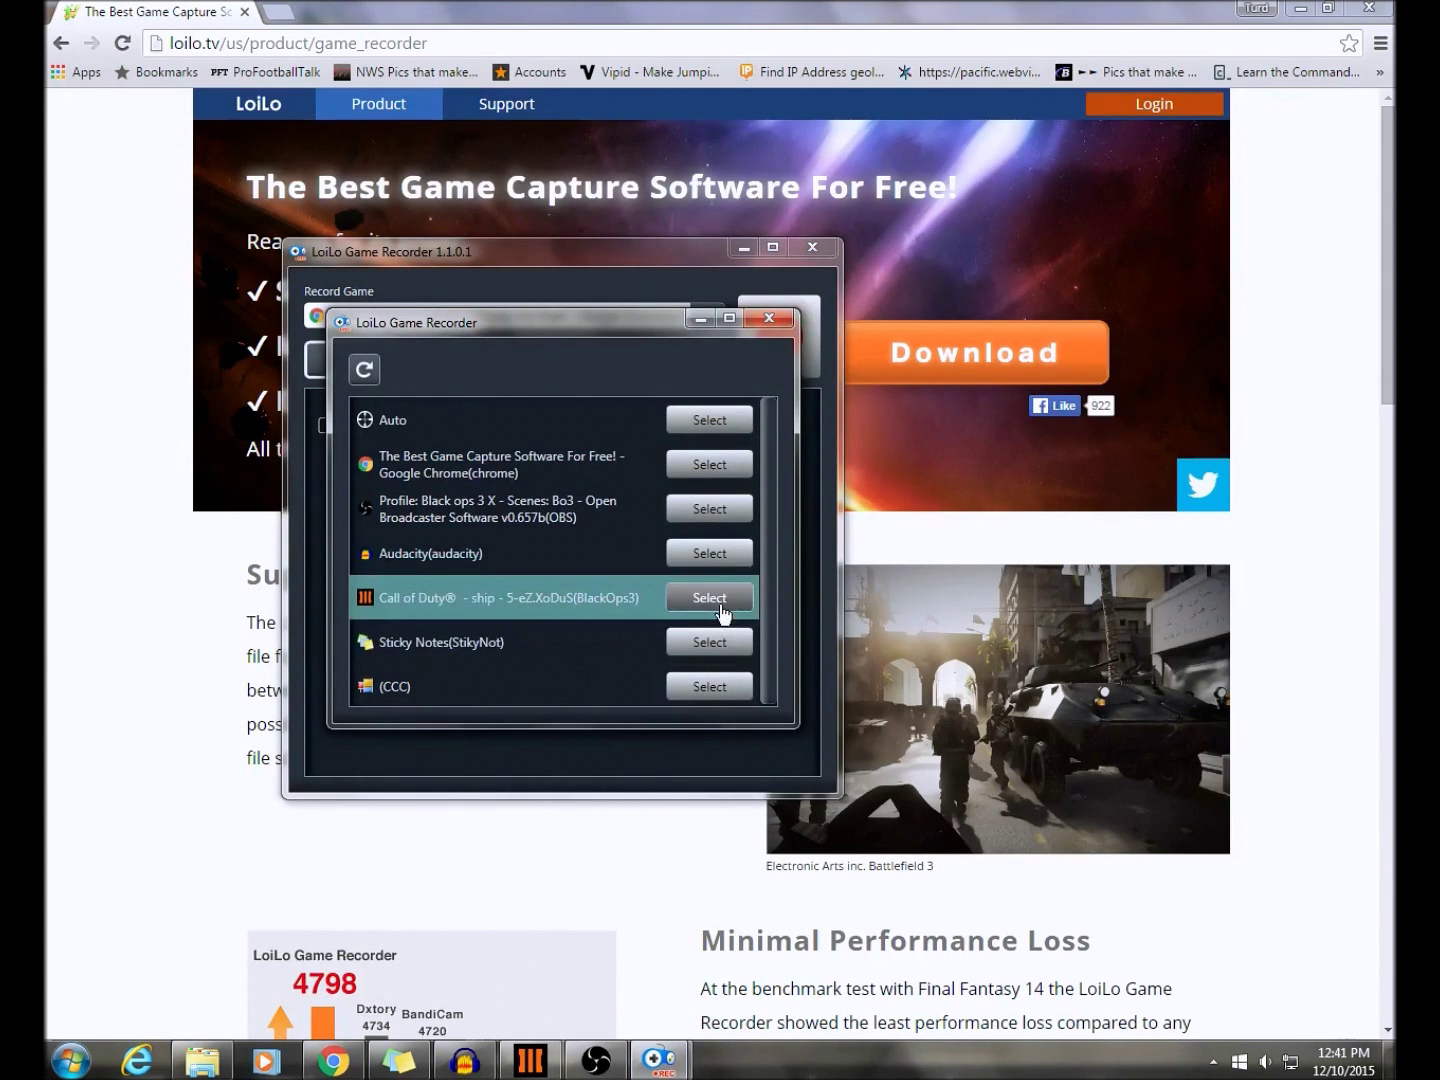
{"action": "left_click", "coordinate": [710, 598]}
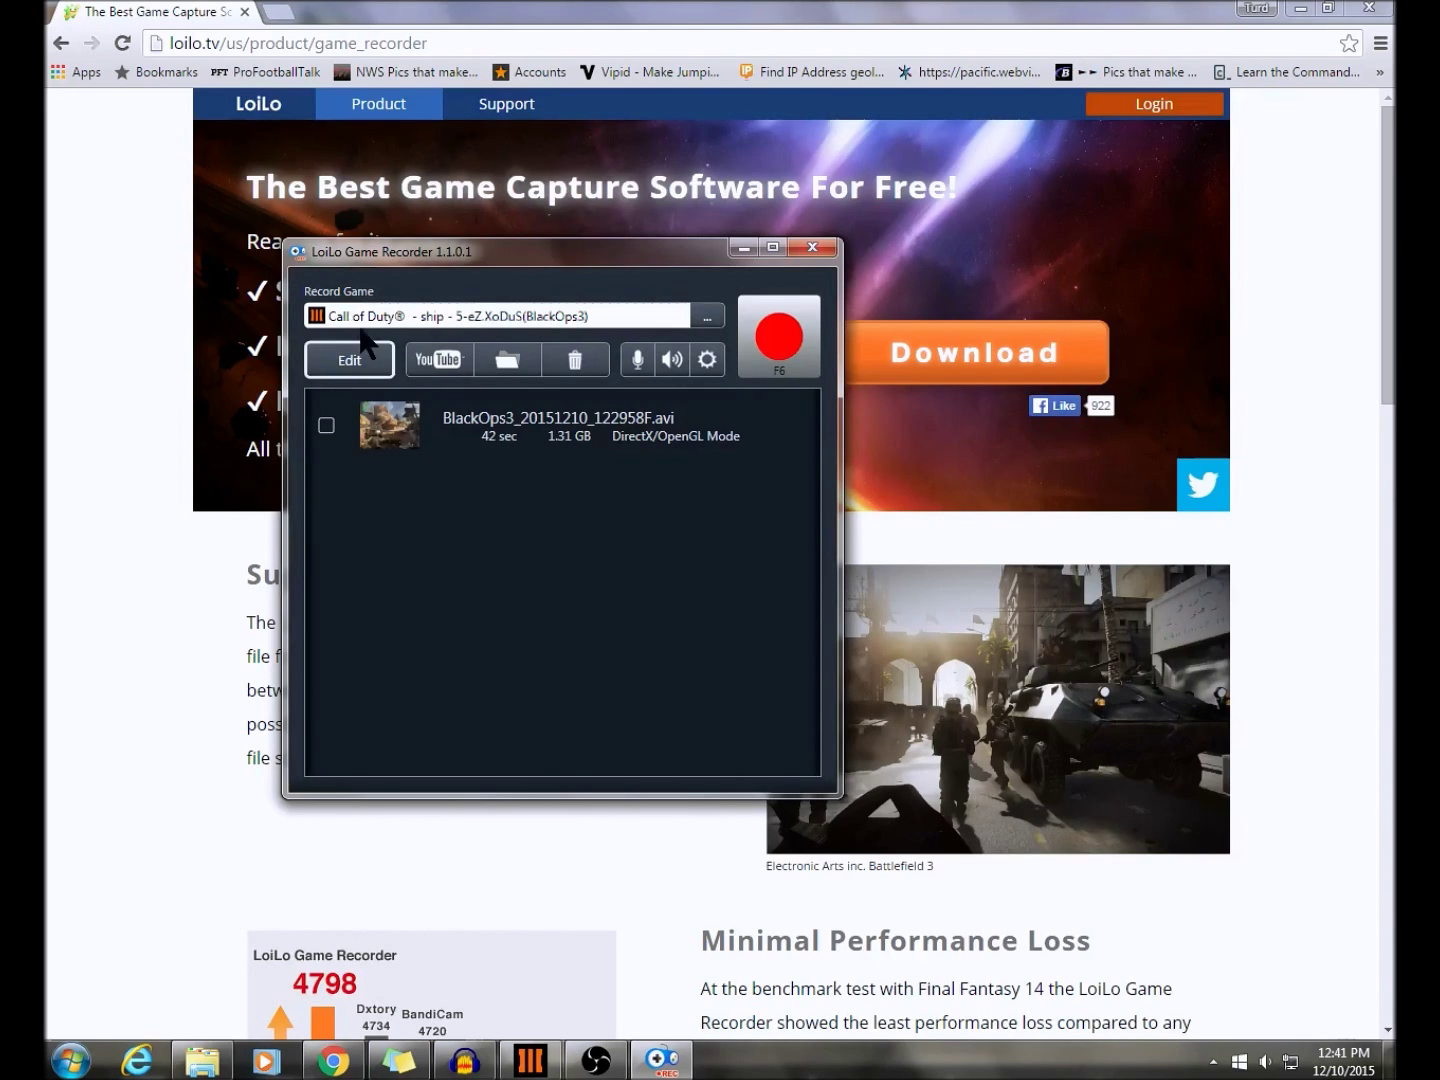
{"action": "left_click", "coordinate": [530, 1060]}
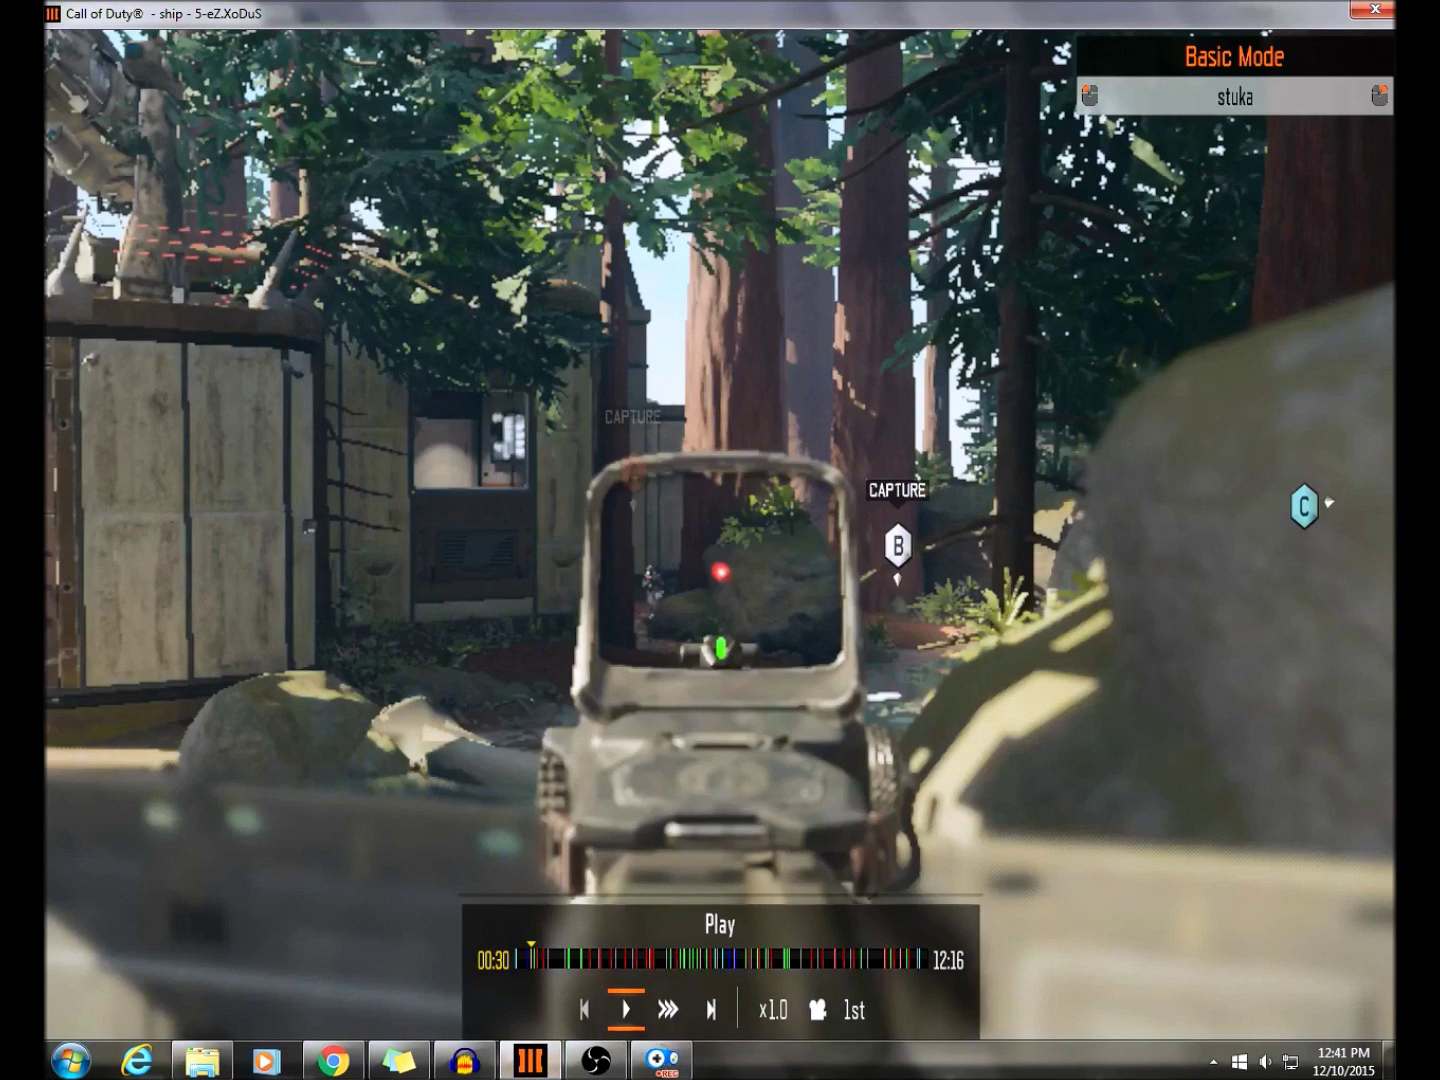
Step: Switch windows with Alt+Tab until LoiLo Game Recorder sits over the paused replay
{"action": "key", "text": "alt+Tab"}
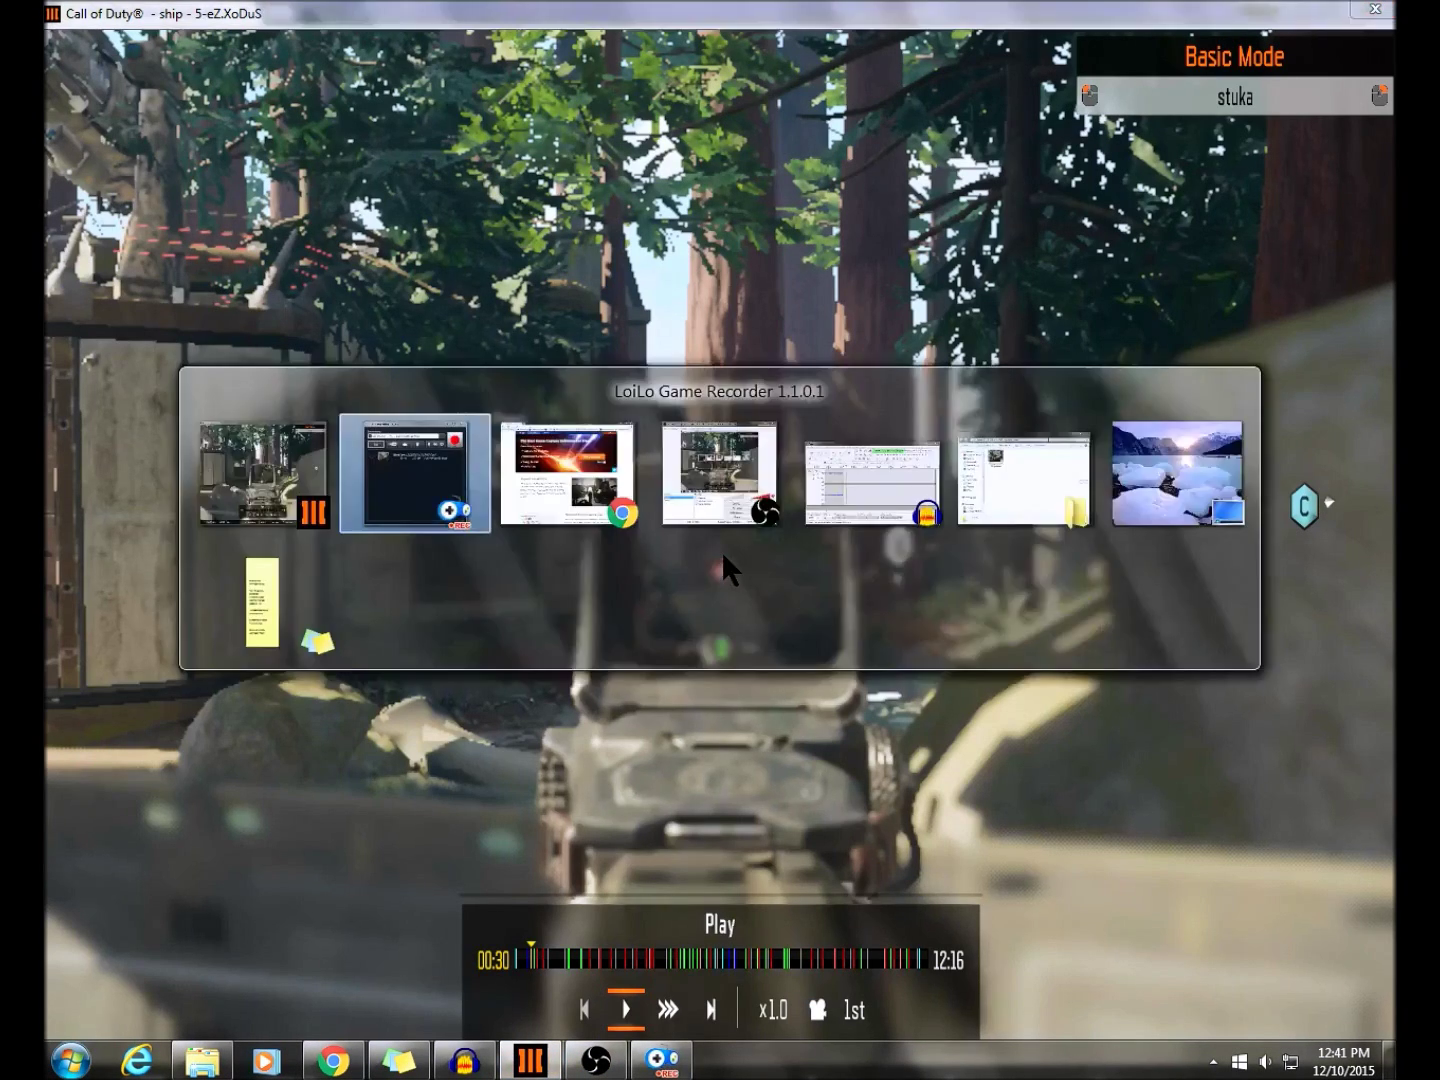
{"action": "key", "text": "alt+Tab"}
{"action": "key", "text": "alt+Tab"}
{"action": "key", "text": "alt+Tab"}
{"action": "key", "text": "alt+Tab"}
{"action": "key", "text": "alt+Tab"}
{"action": "key", "text": "alt+Tab"}
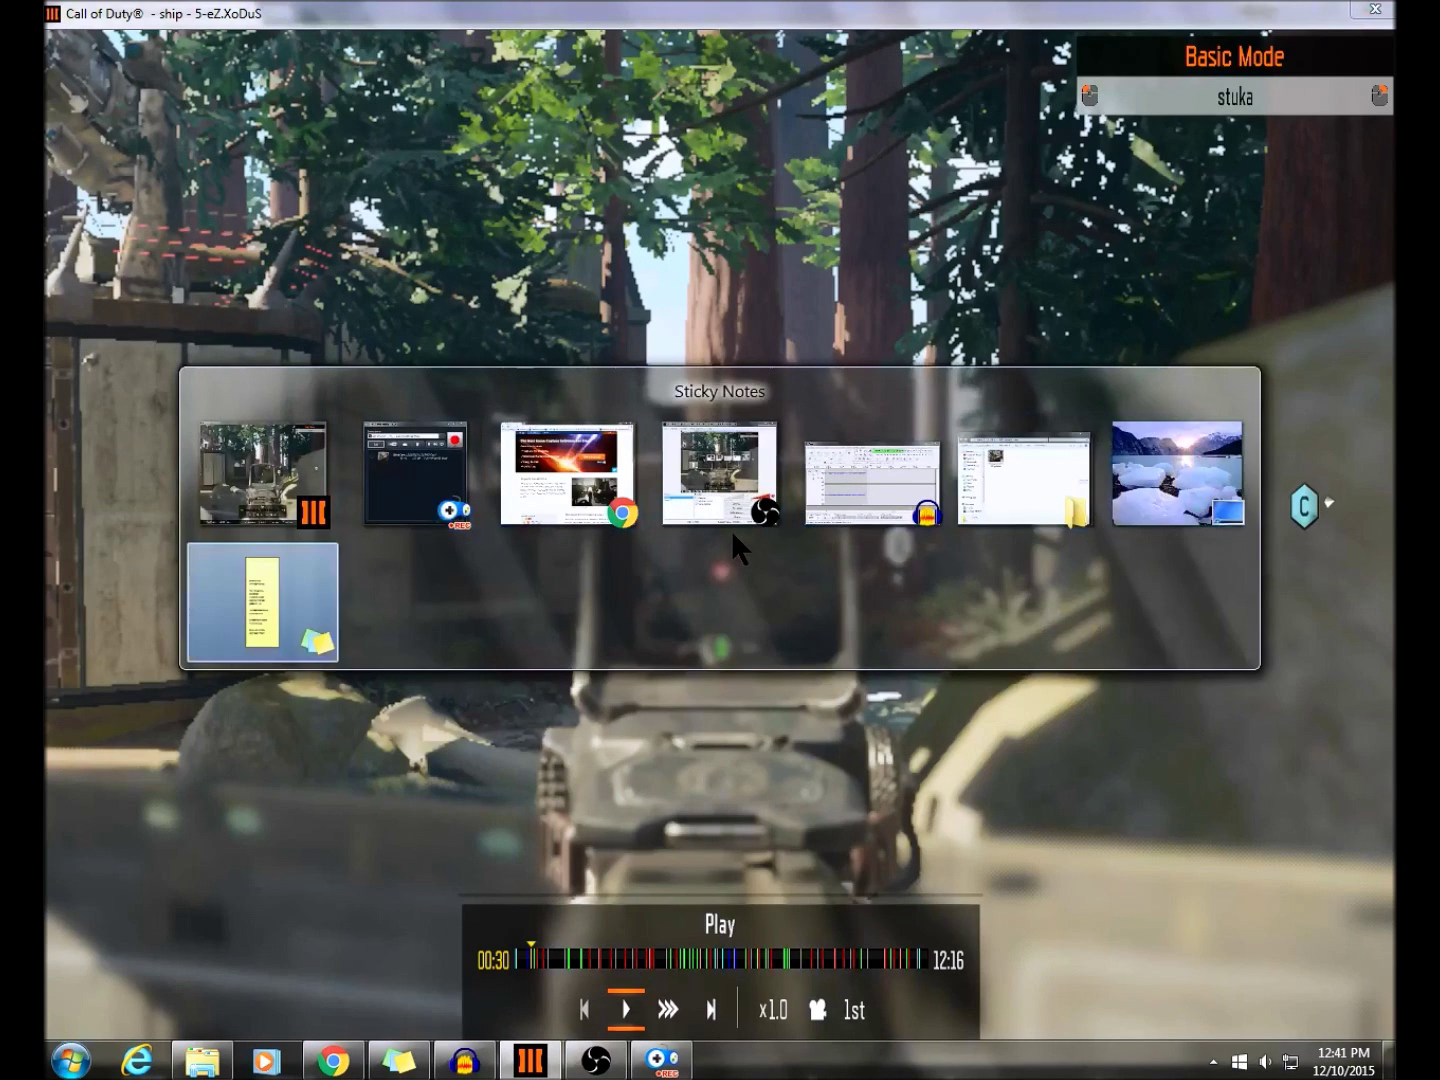
{"action": "key", "text": "alt+Tab"}
{"action": "key", "text": "alt+Tab"}
{"action": "key", "text": "alt+Tab"}
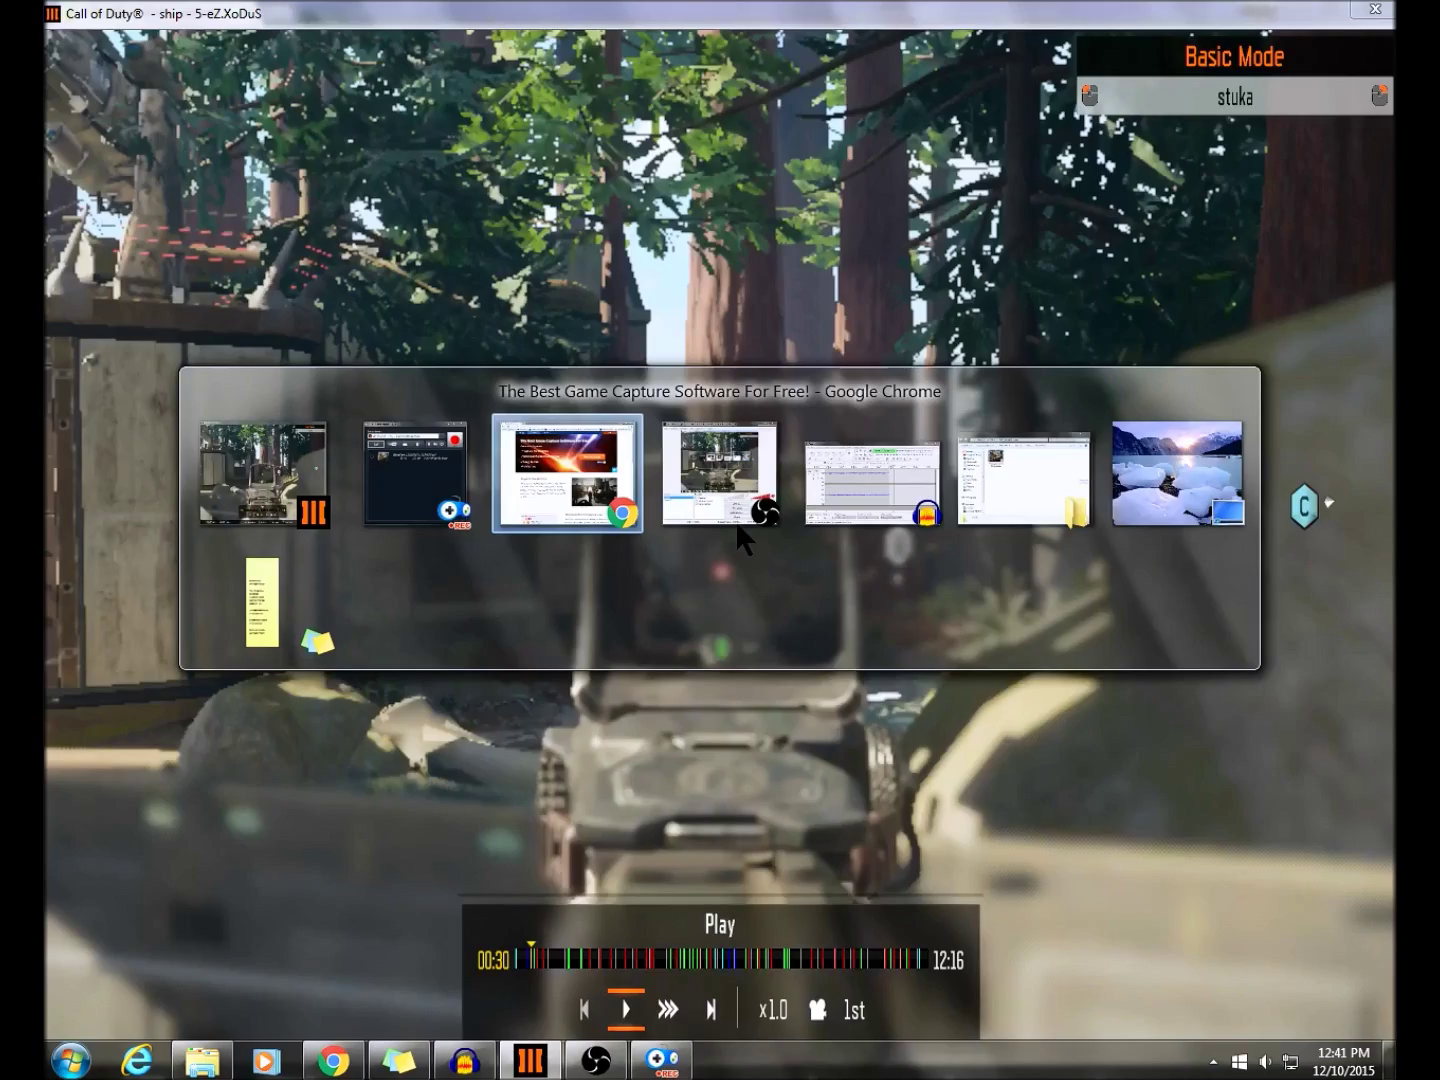
{"action": "key", "text": "alt+Tab"}
{"action": "key", "text": "alt+Tab"}
{"action": "key", "text": "alt+Tab"}
{"action": "key", "text": "alt+Tab"}
{"action": "key", "text": "alt+Tab"}
{"action": "key", "text": "alt+Tab"}
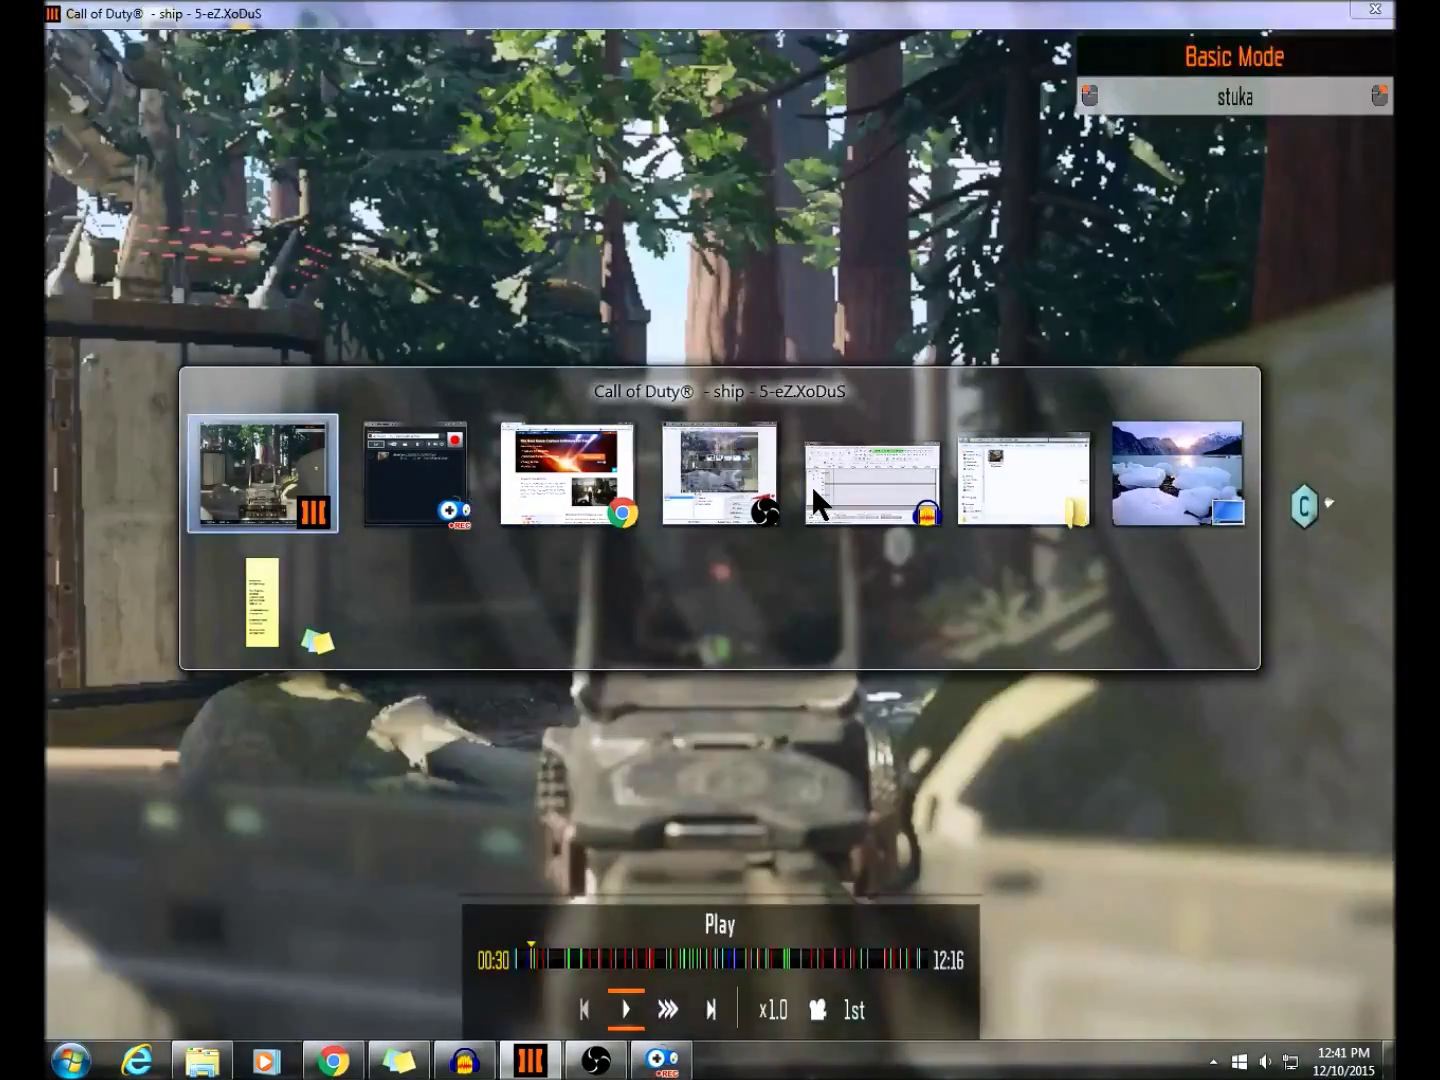
{"action": "key", "text": "alt+Tab"}
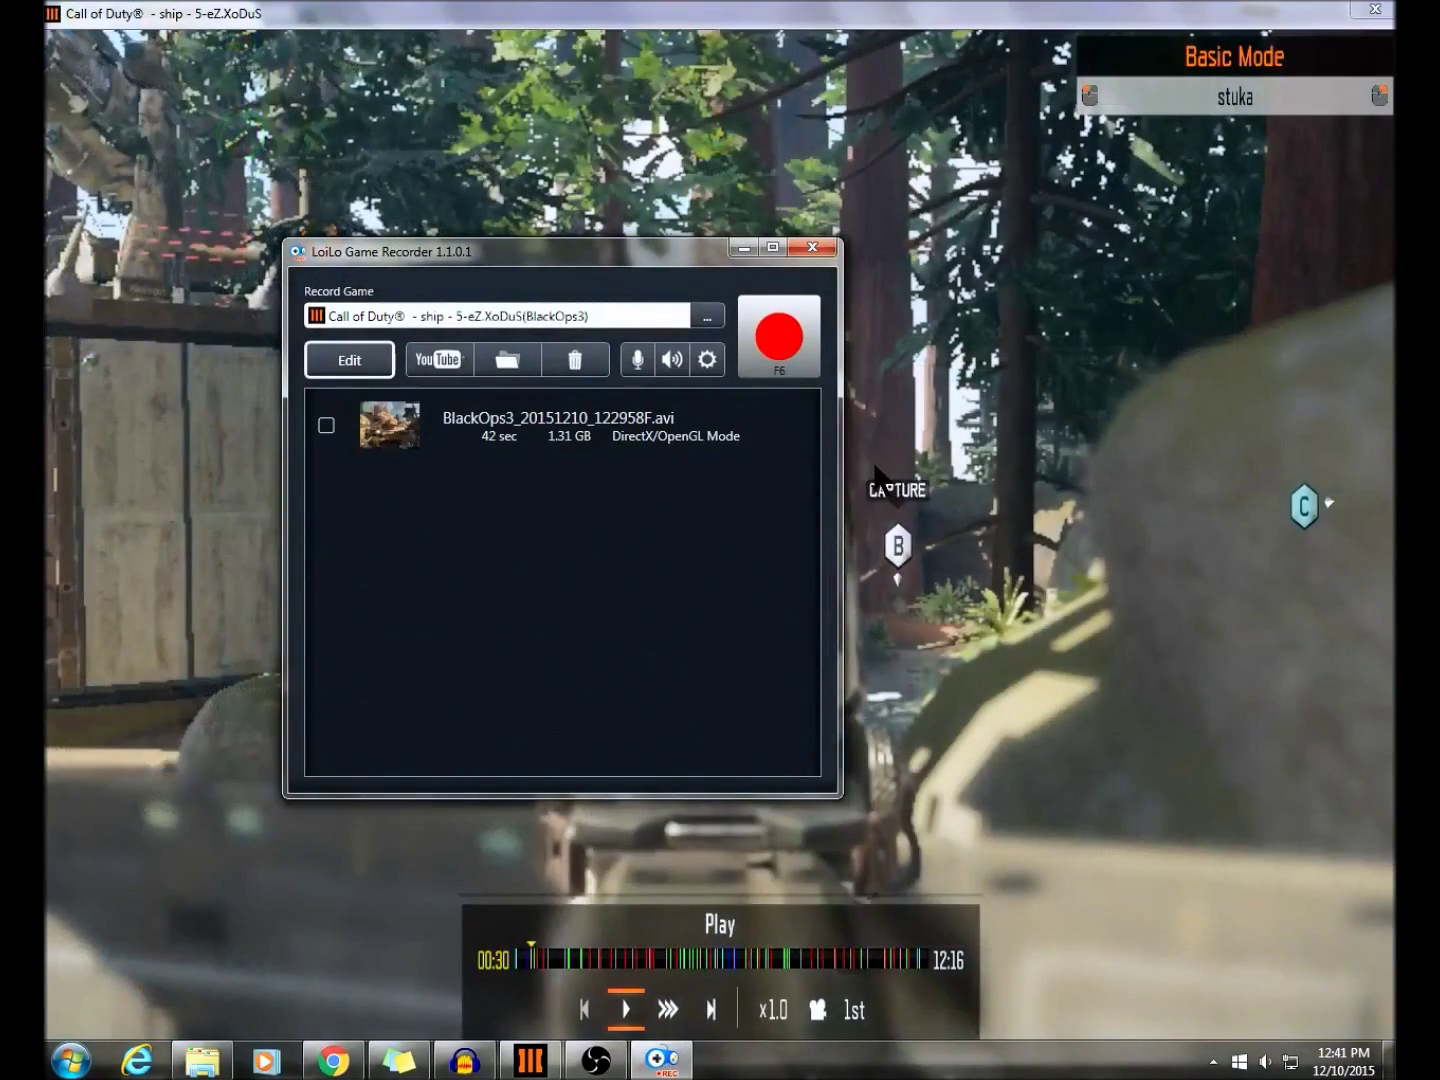
{"action": "left_click", "coordinate": [783, 334]}
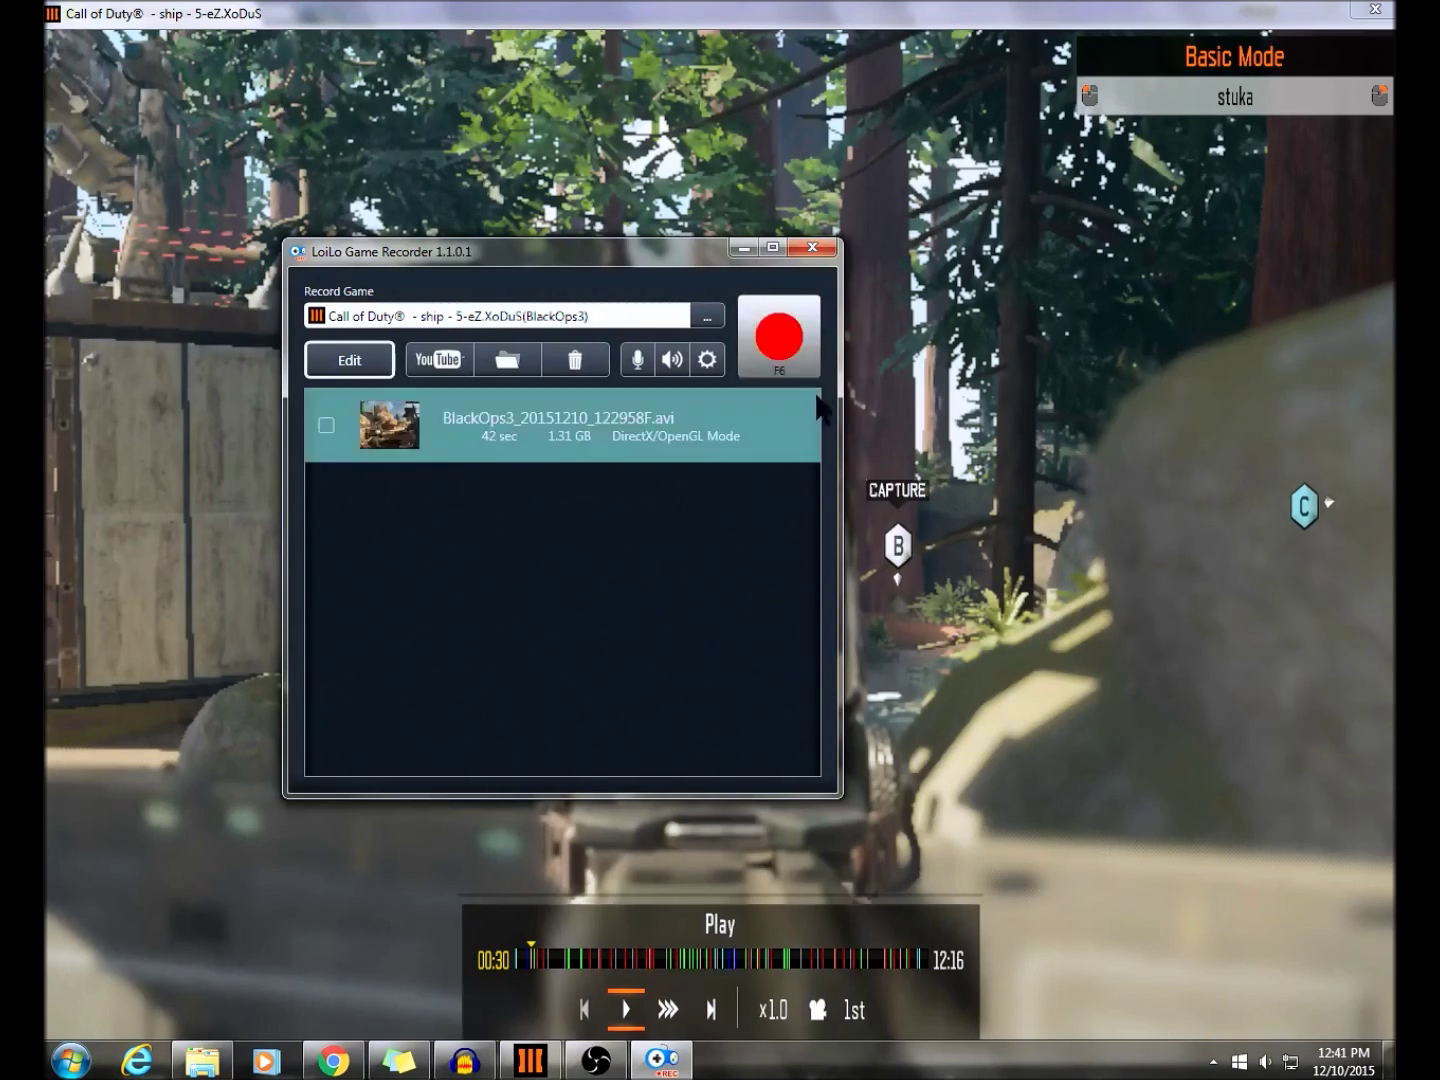
Step: Start recording, switch the replay camera to another player and play the theater from 00:30 to 00:36
{"action": "left_click", "coordinate": [783, 345]}
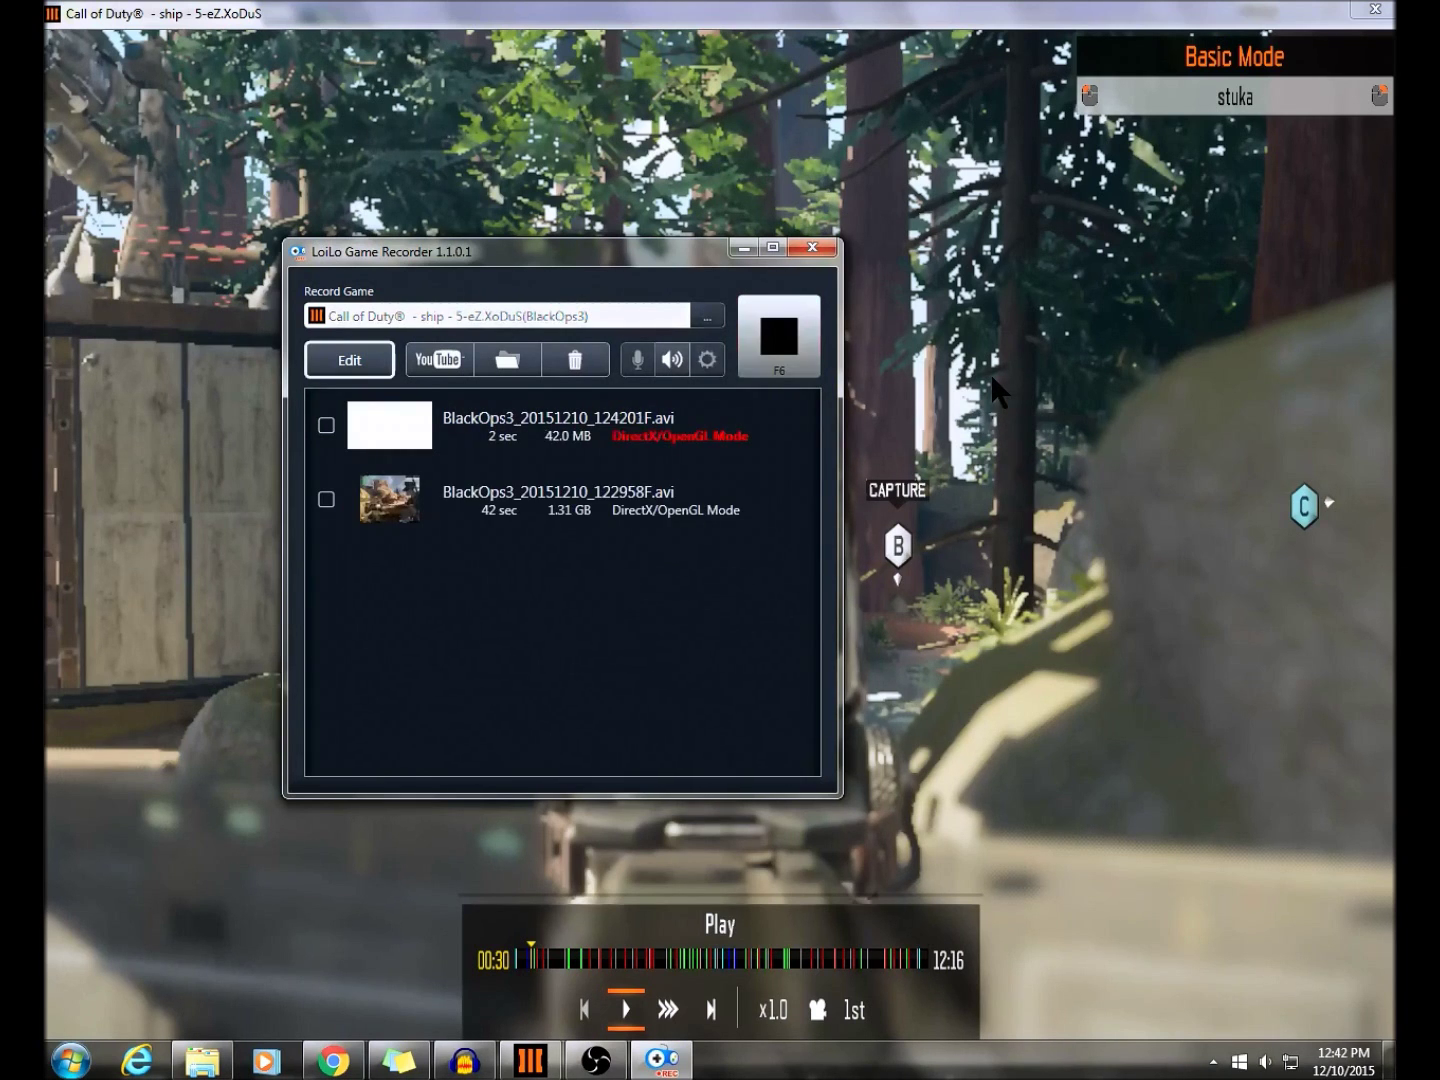
{"action": "left_click", "coordinate": [990, 374]}
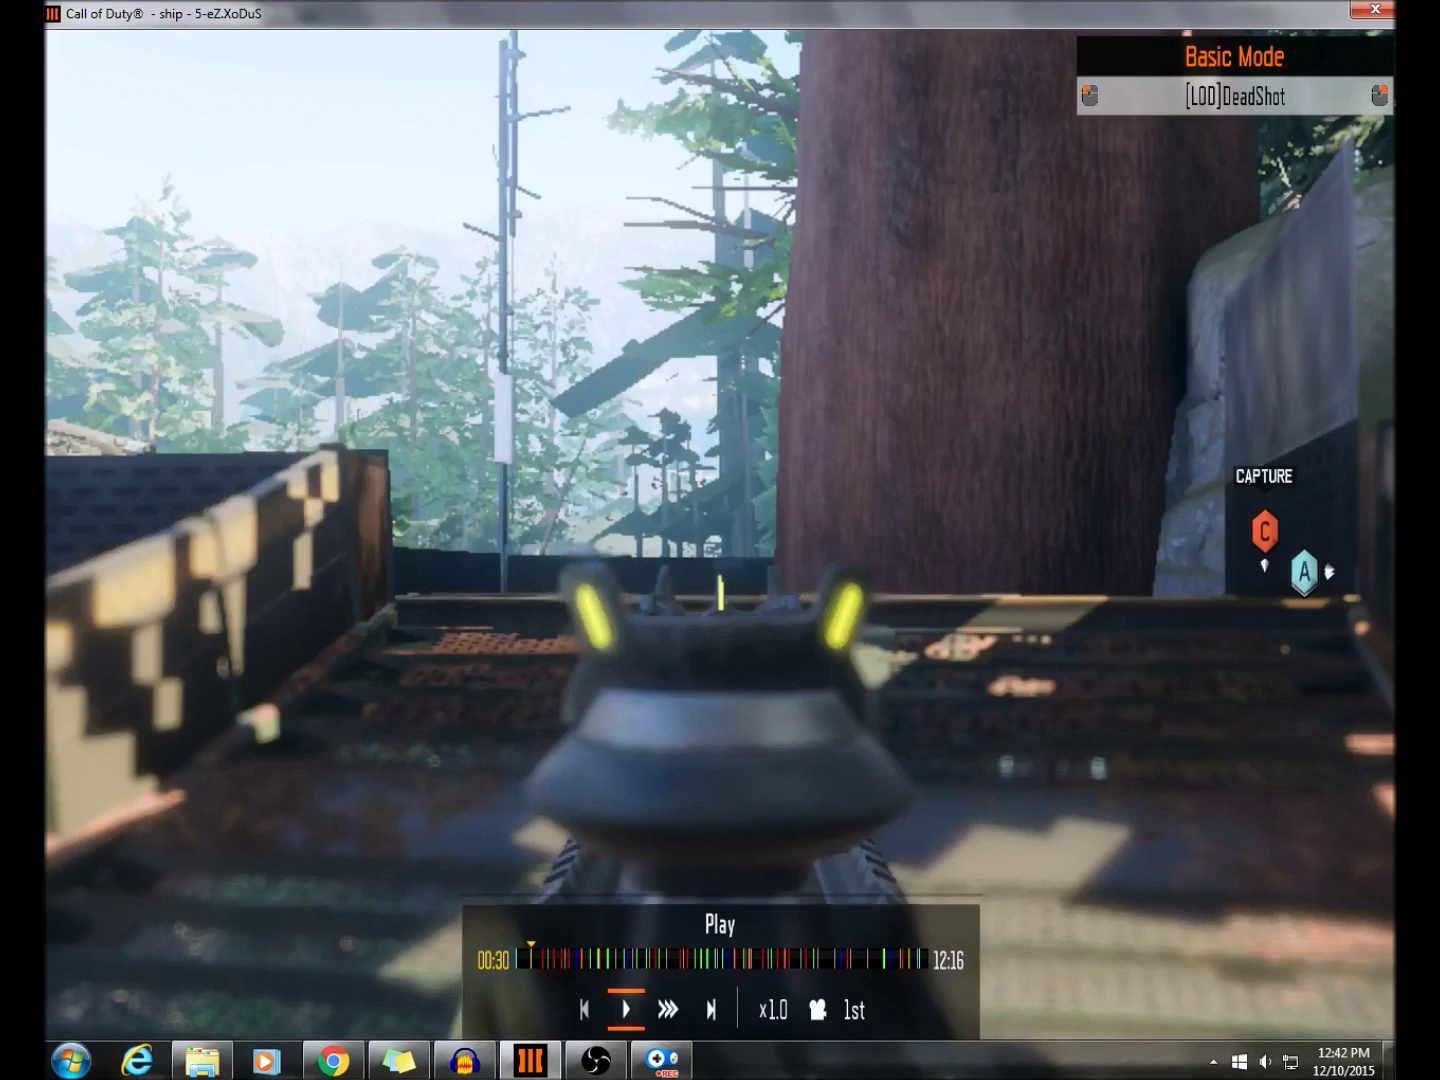
{"action": "left_click", "coordinate": [990, 373]}
{"action": "right_click", "coordinate": [990, 373]}
{"action": "key", "text": "space"}
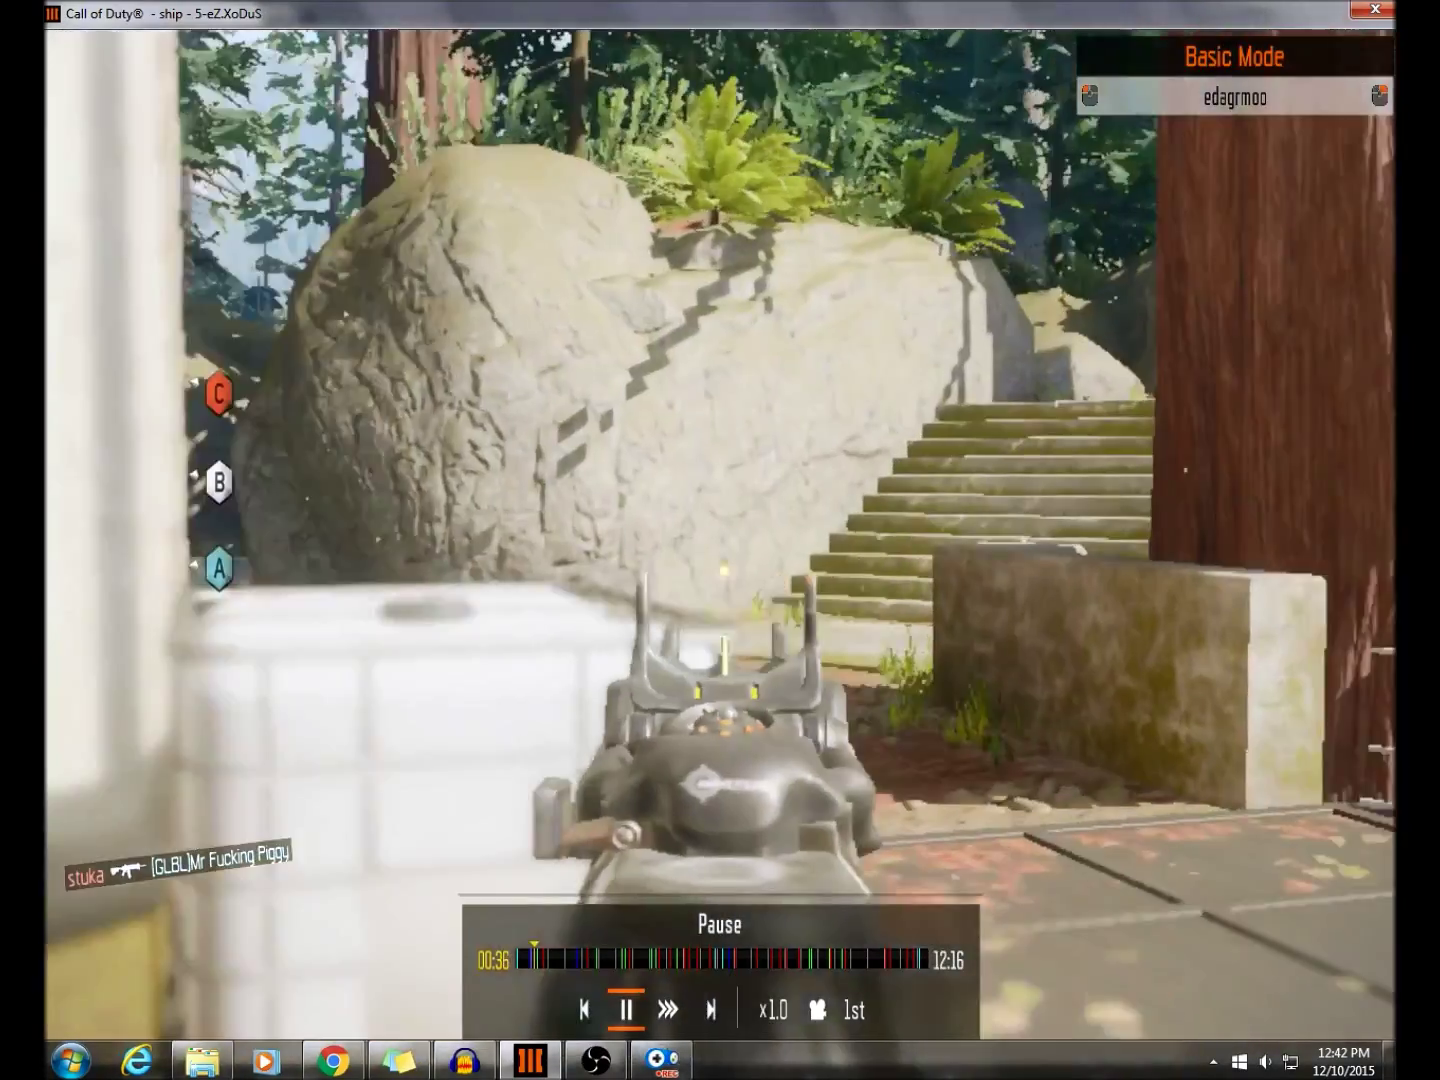
{"action": "key", "text": "space"}
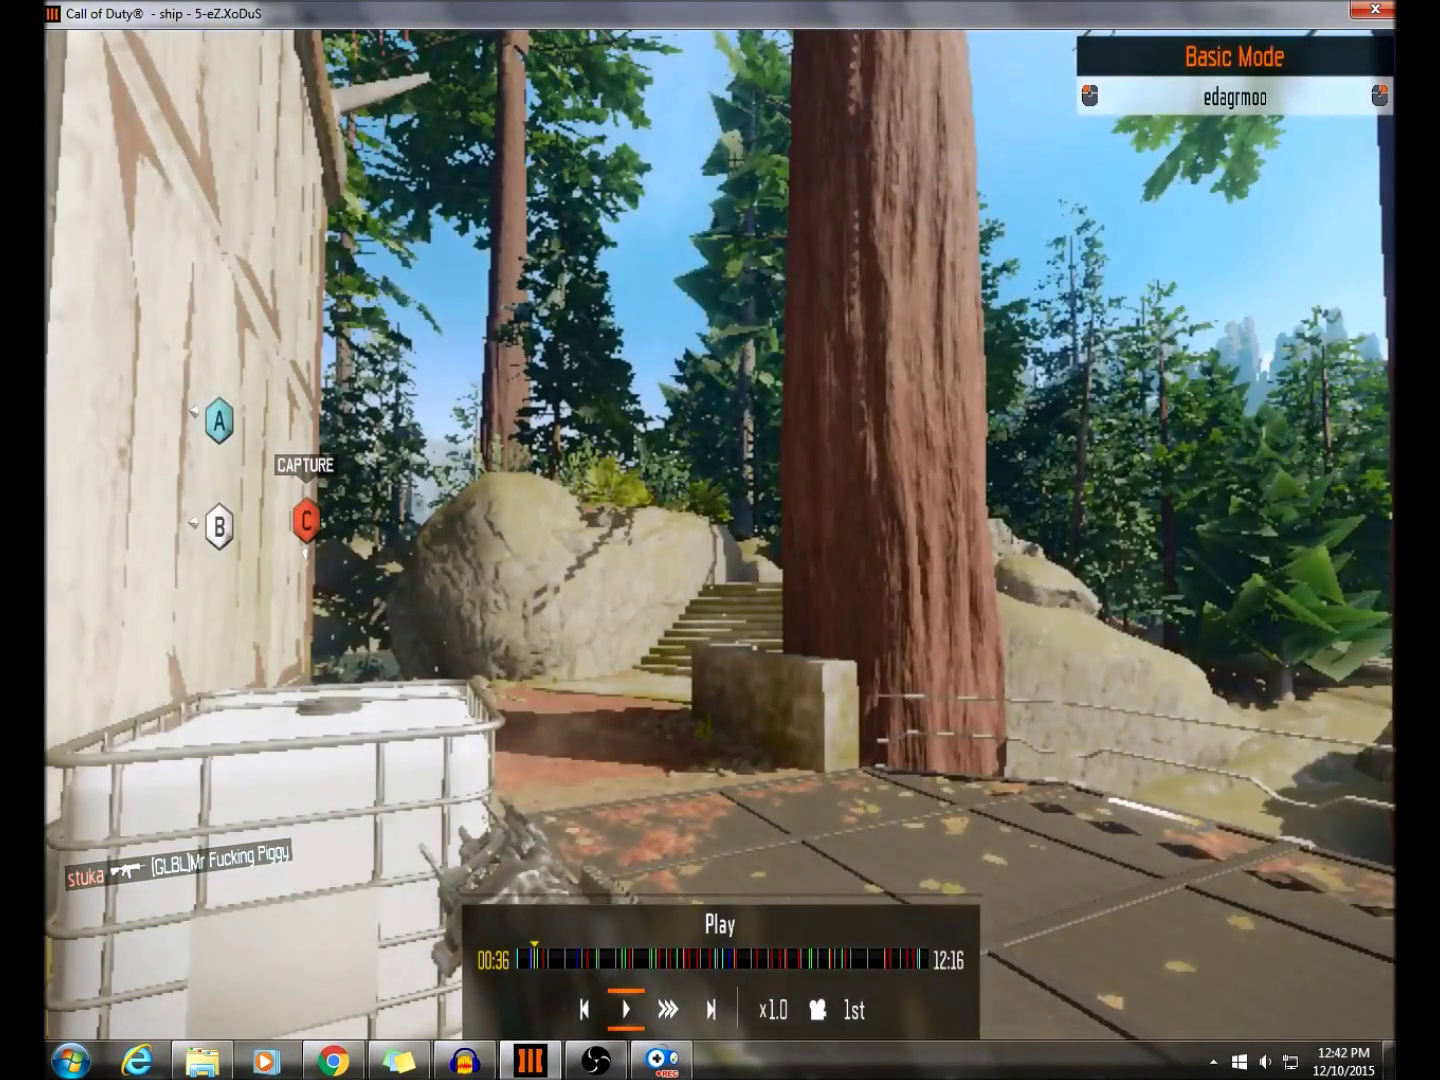
Step: Return to LoiLo, stop the recording as a 23-second clip and open its save folder
{"action": "key", "text": "alt+Tab"}
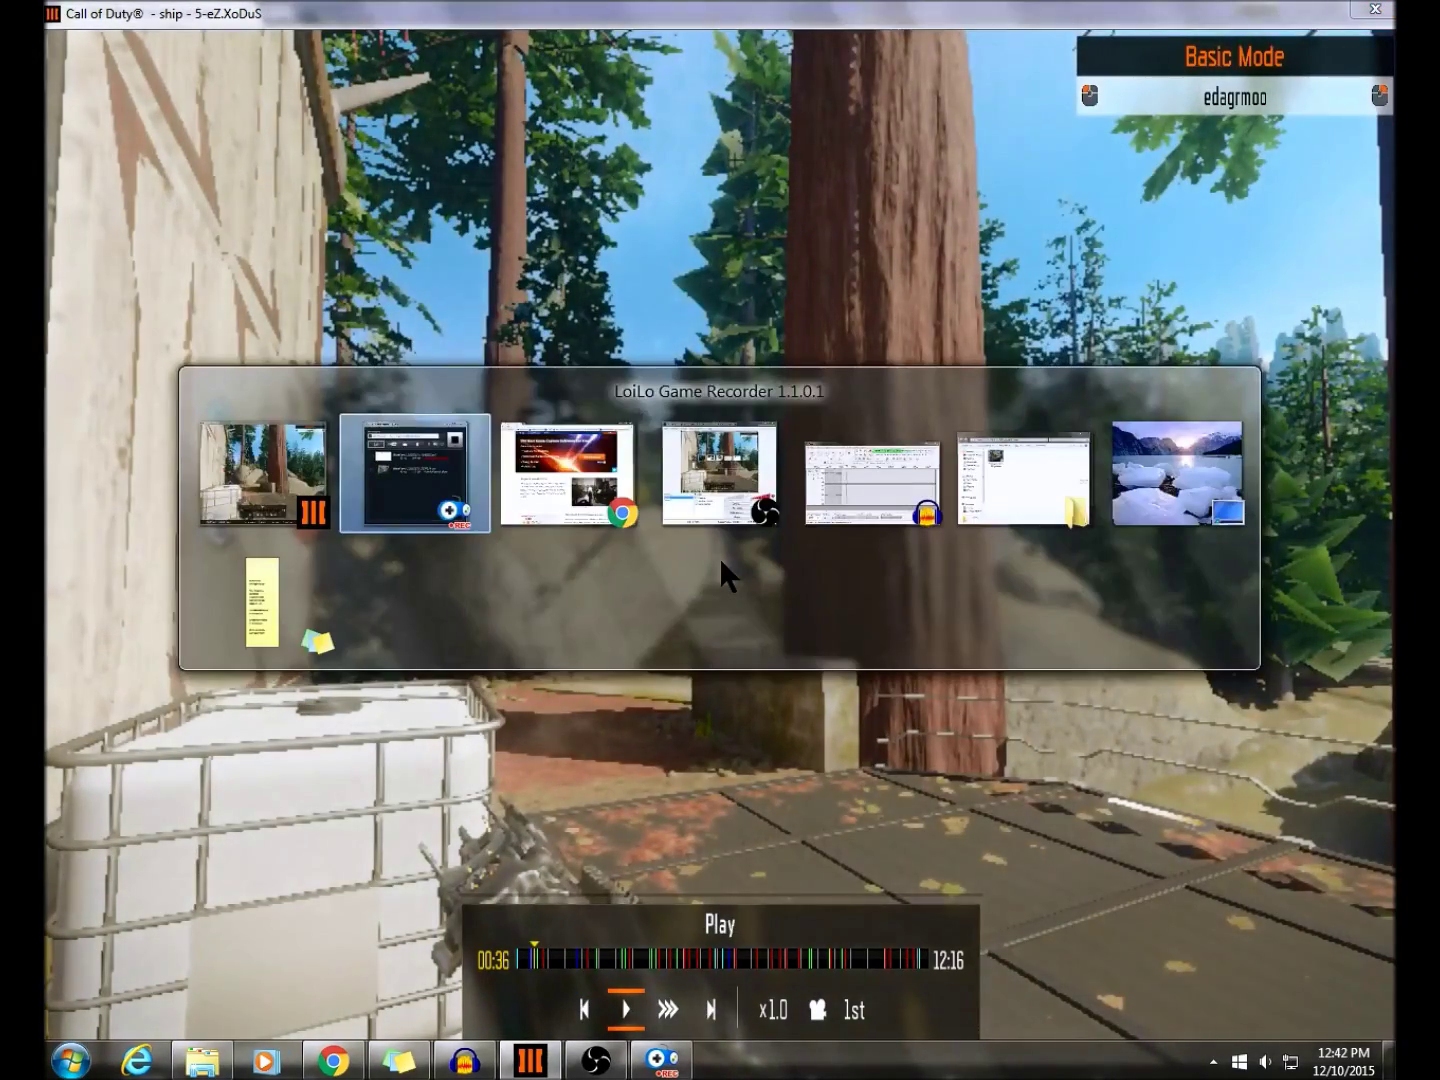
{"action": "key", "text": "alt+Tab"}
{"action": "key", "text": "alt+Tab"}
{"action": "key", "text": "alt+Tab"}
{"action": "key", "text": "alt+Tab"}
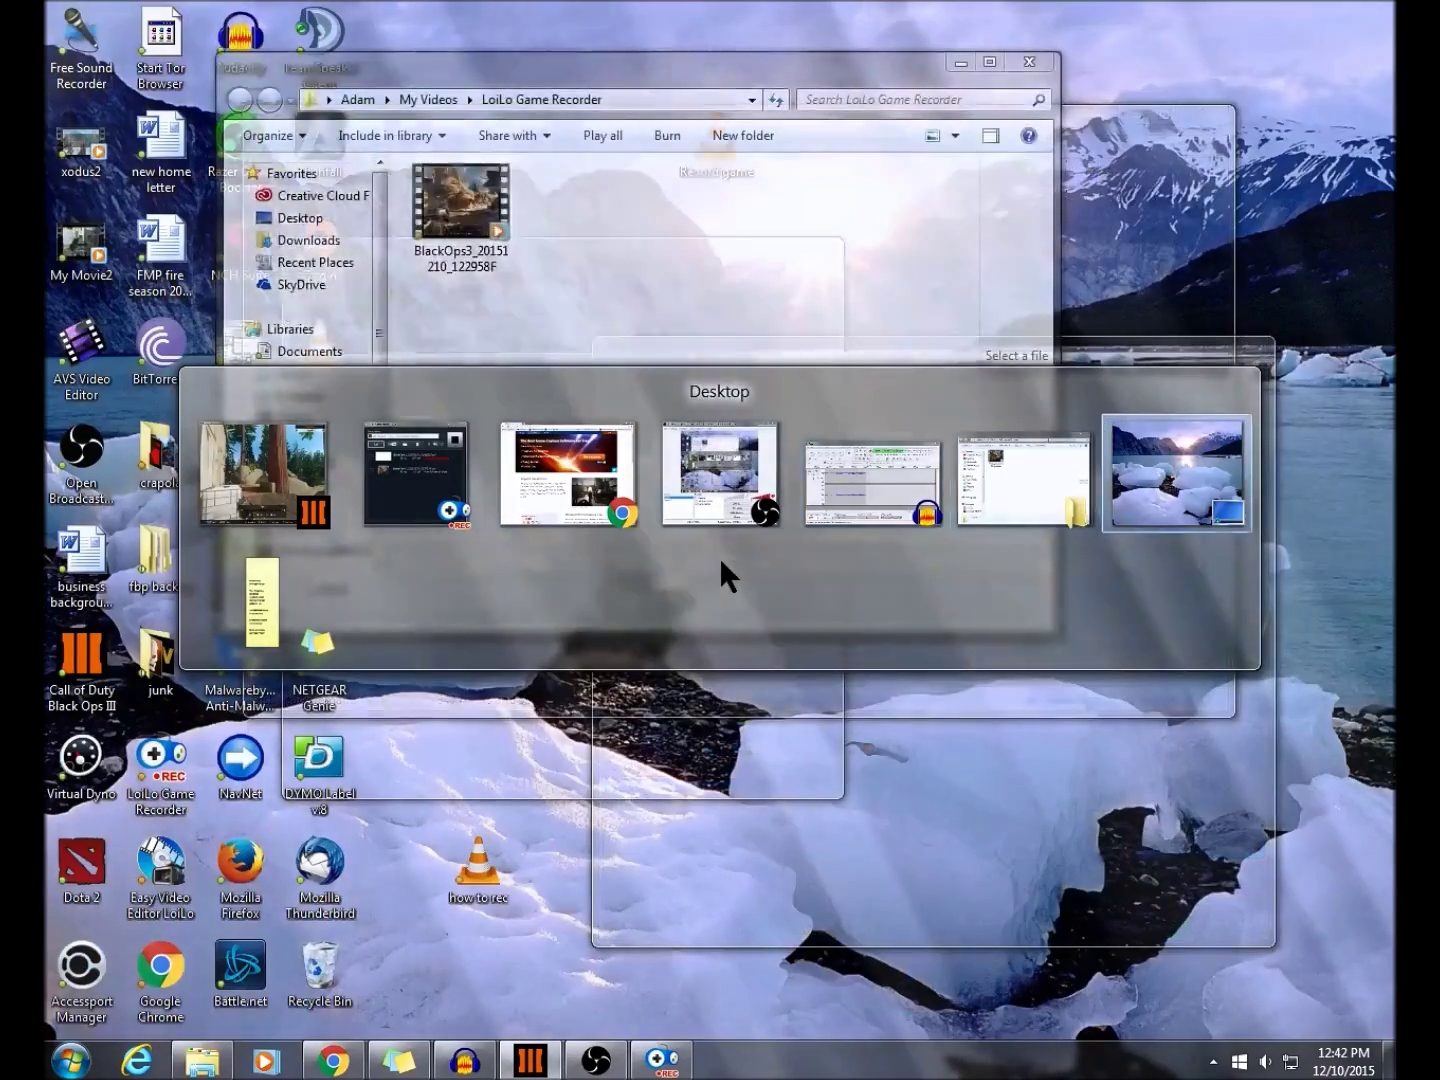
{"action": "key", "text": "alt+Tab"}
{"action": "key", "text": "alt+Tab"}
{"action": "key", "text": "alt+Tab"}
{"action": "key", "text": "alt+Tab"}
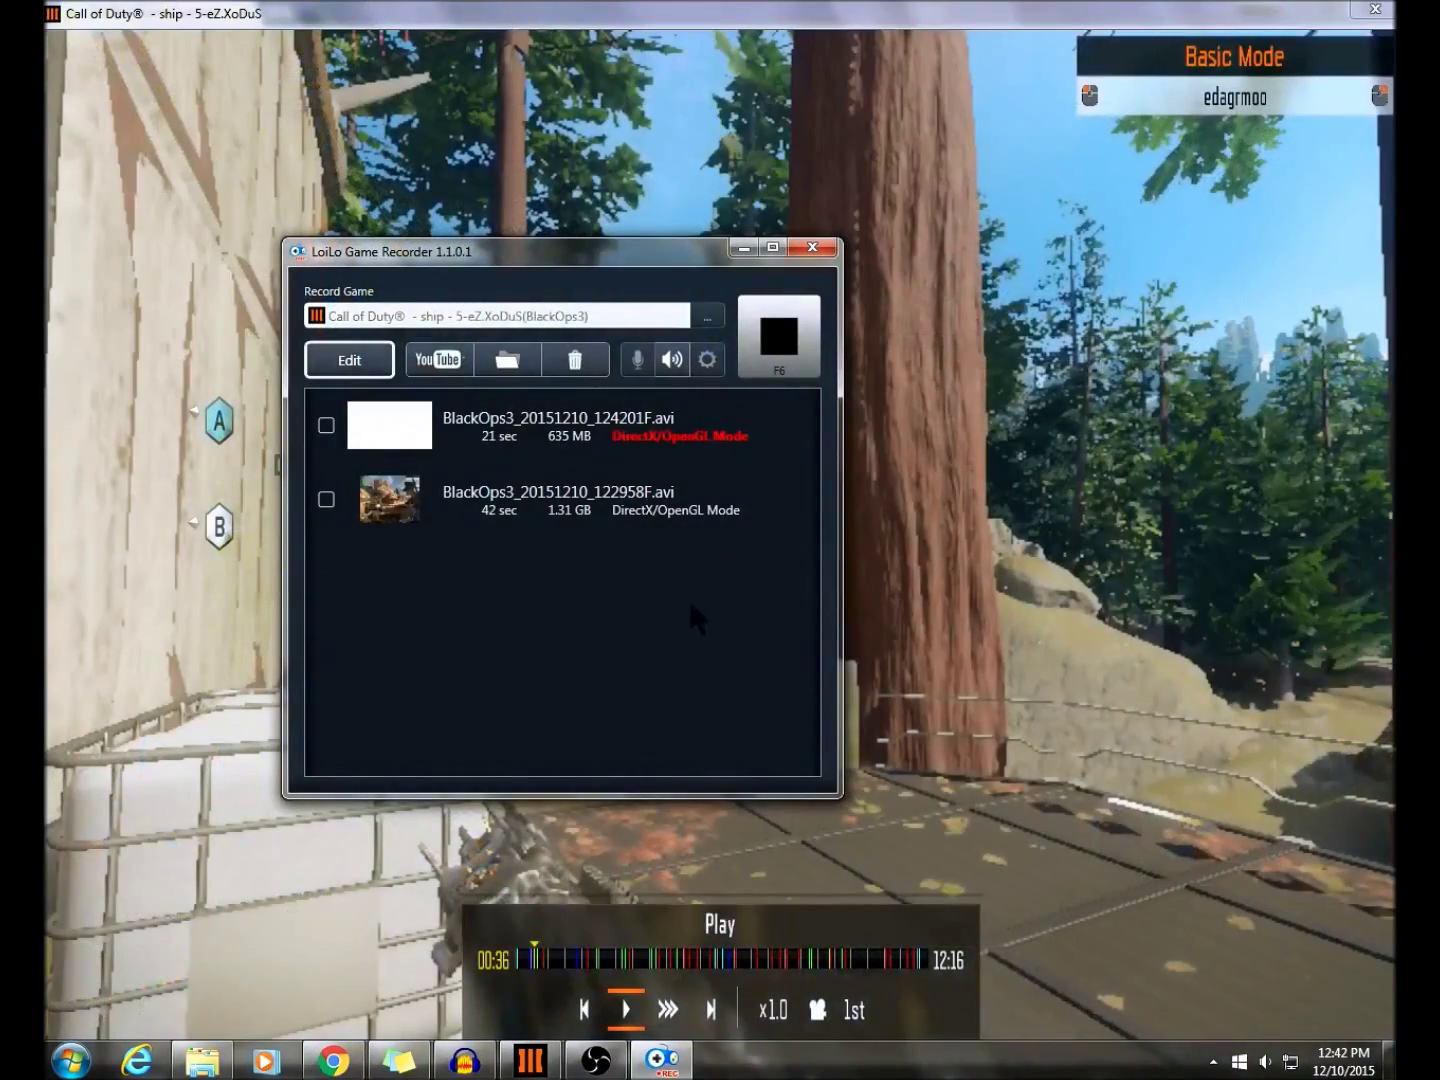
{"action": "left_click", "coordinate": [799, 338]}
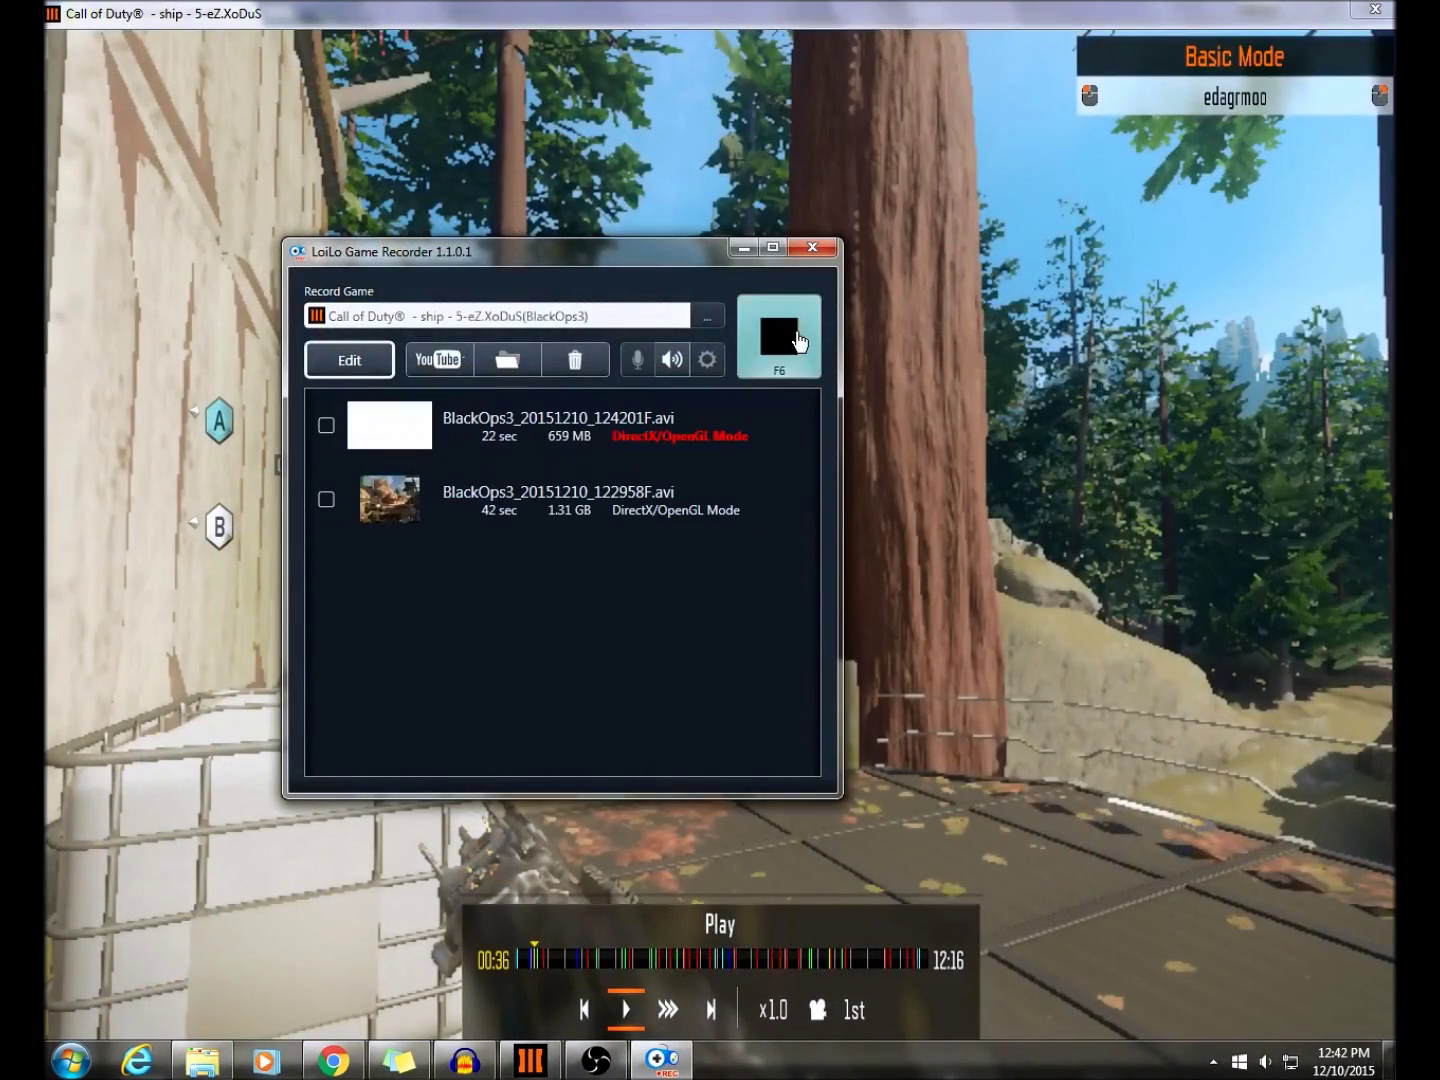
{"action": "left_click", "coordinate": [799, 338]}
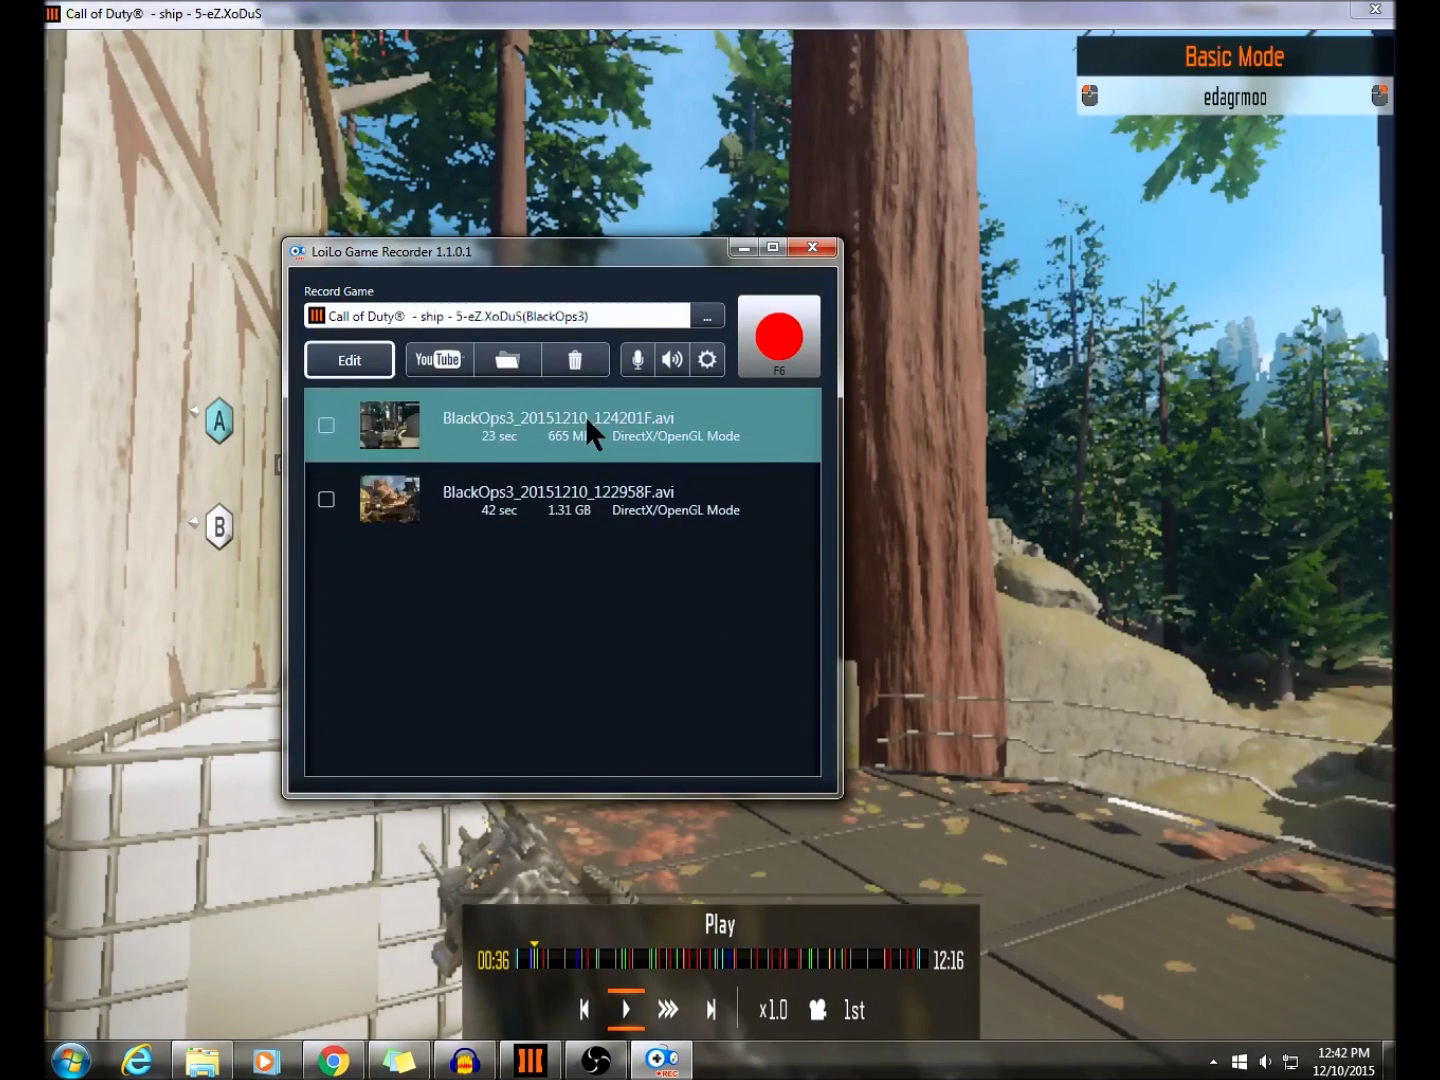
{"action": "left_click", "coordinate": [507, 359]}
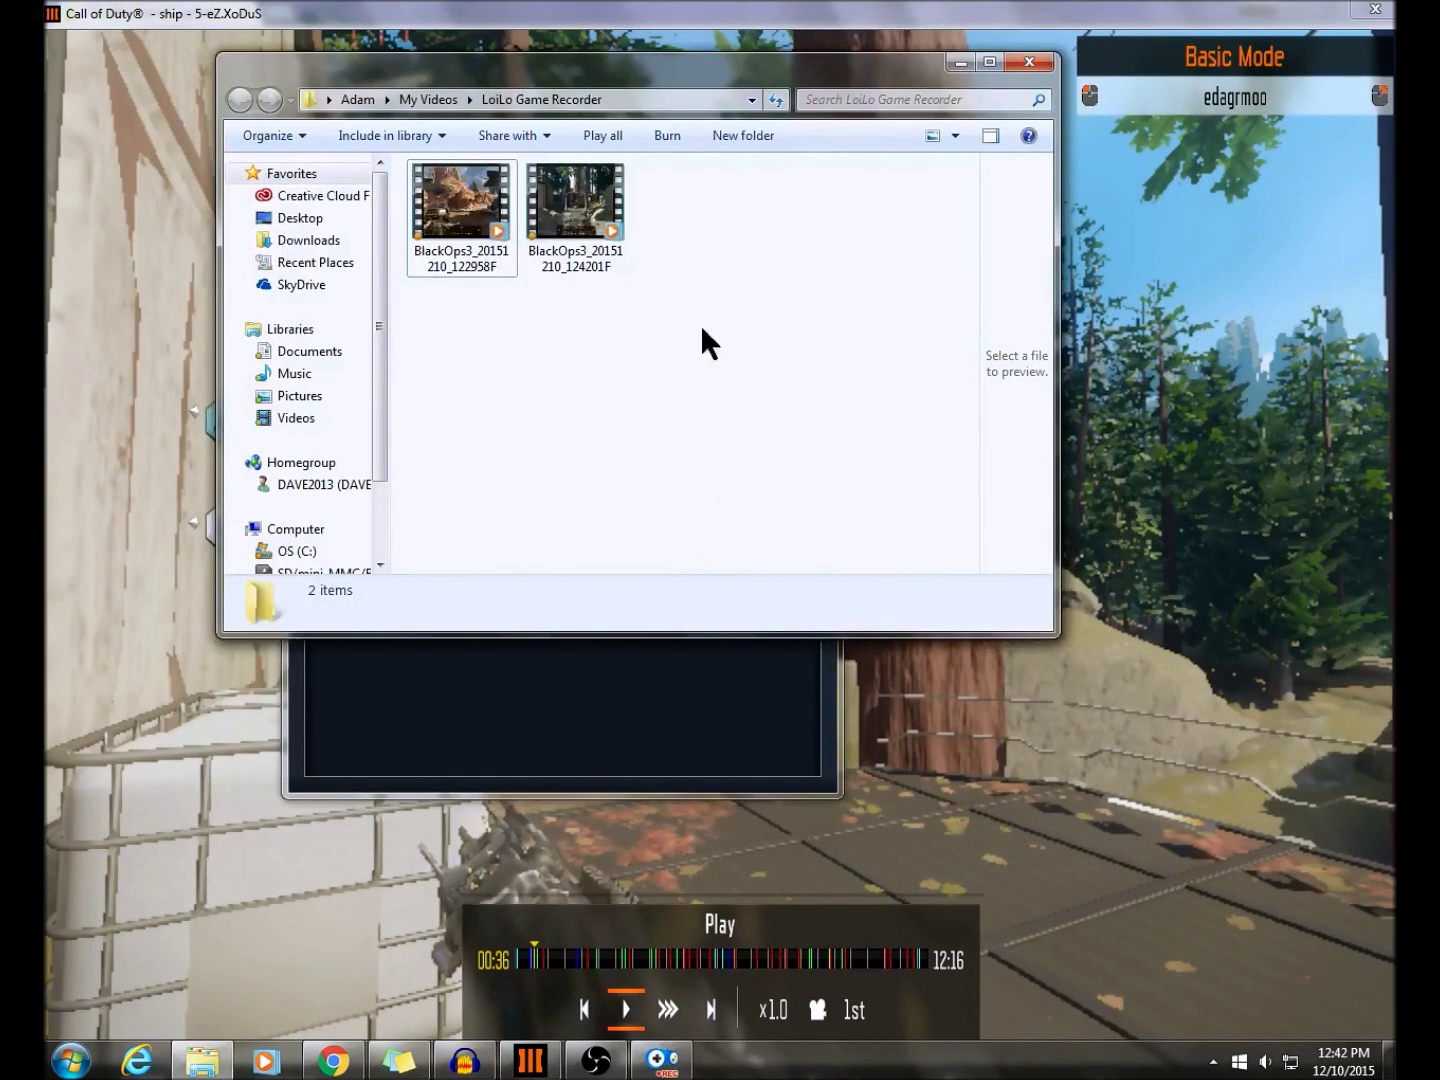
Step: Select BlackOps3_20151210_124201F to show its 22-second, 665 MB, 1280×1024 details
{"action": "left_click", "coordinate": [574, 214]}
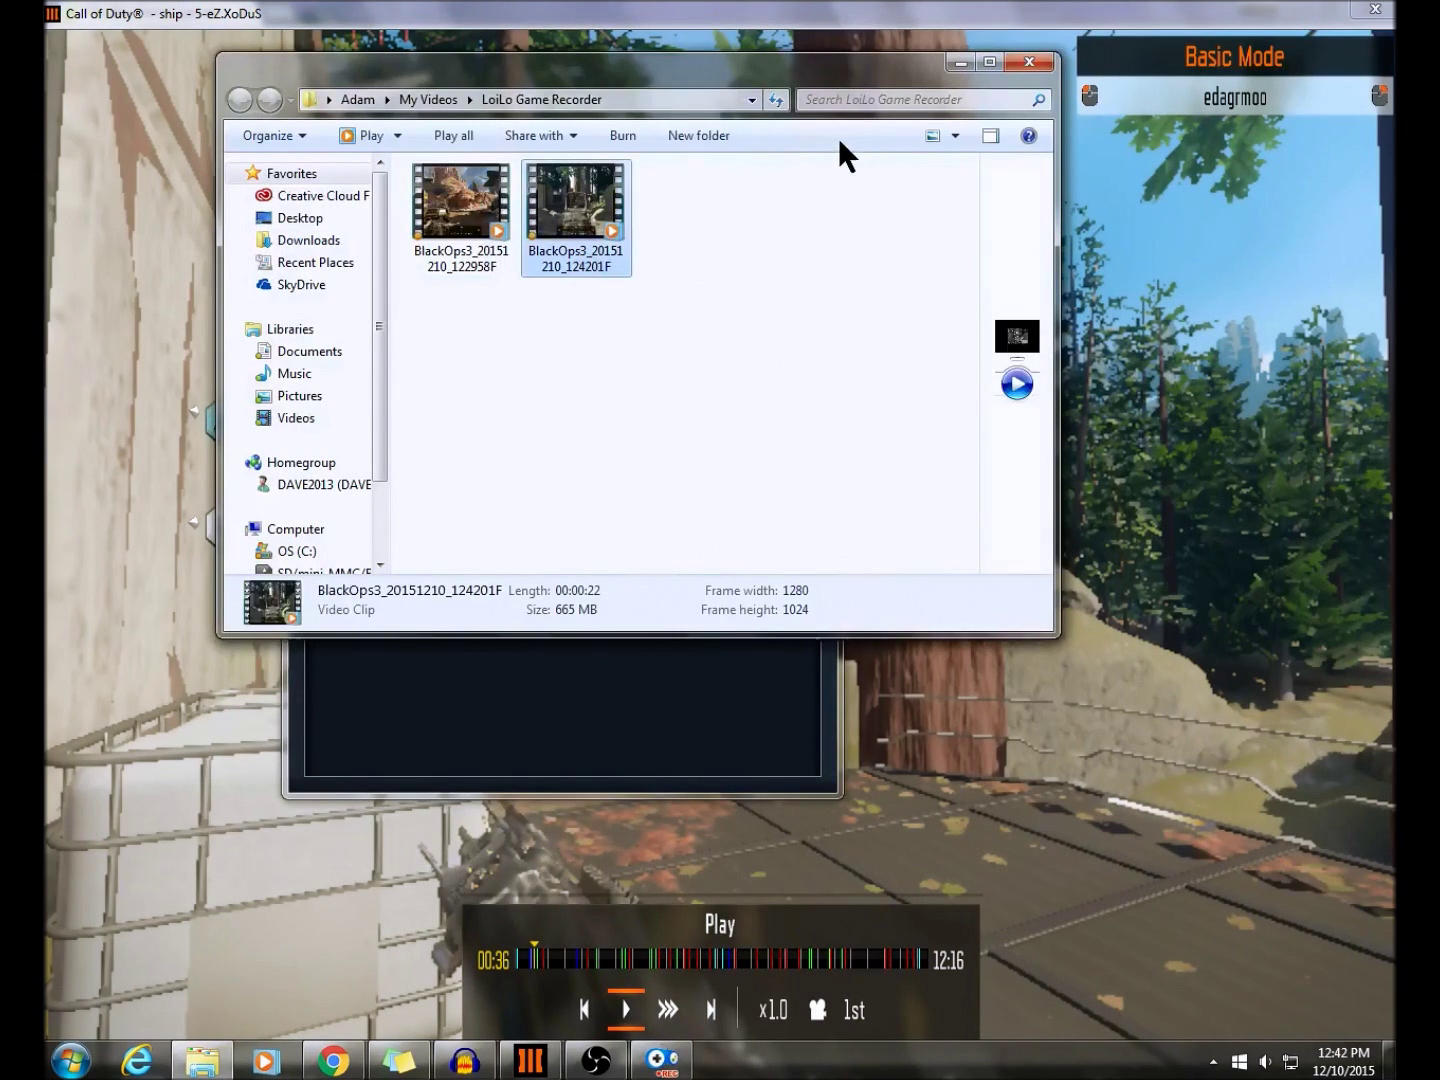